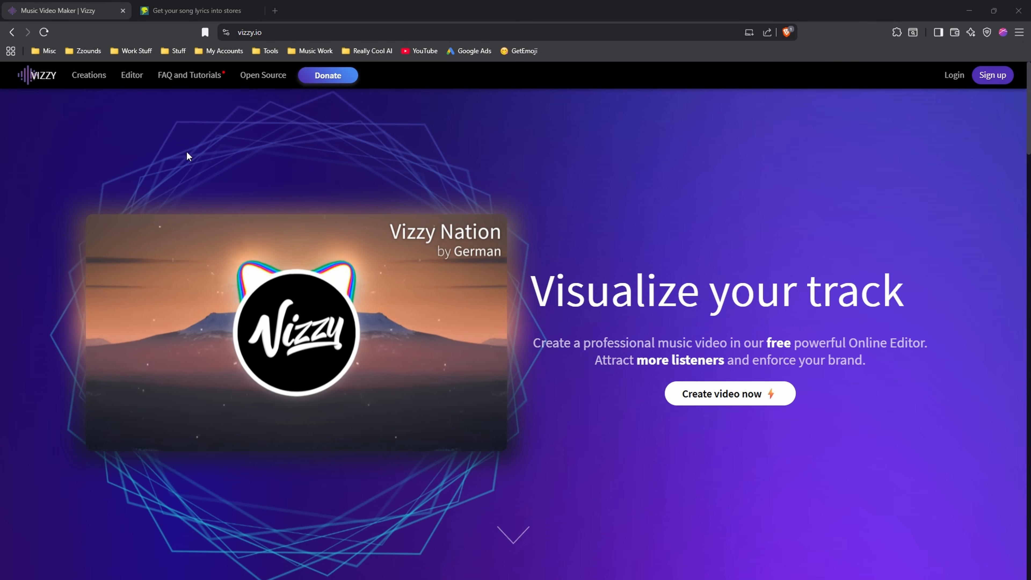
Open the online video editor and dismiss the template gallery to keep the default project.
left_click(131, 76)
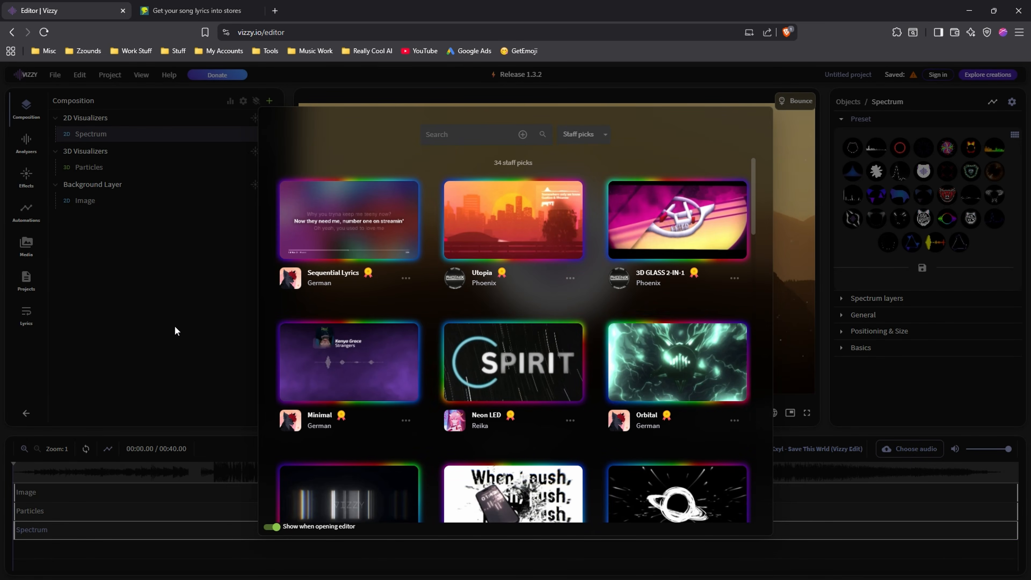
left_click(175, 327)
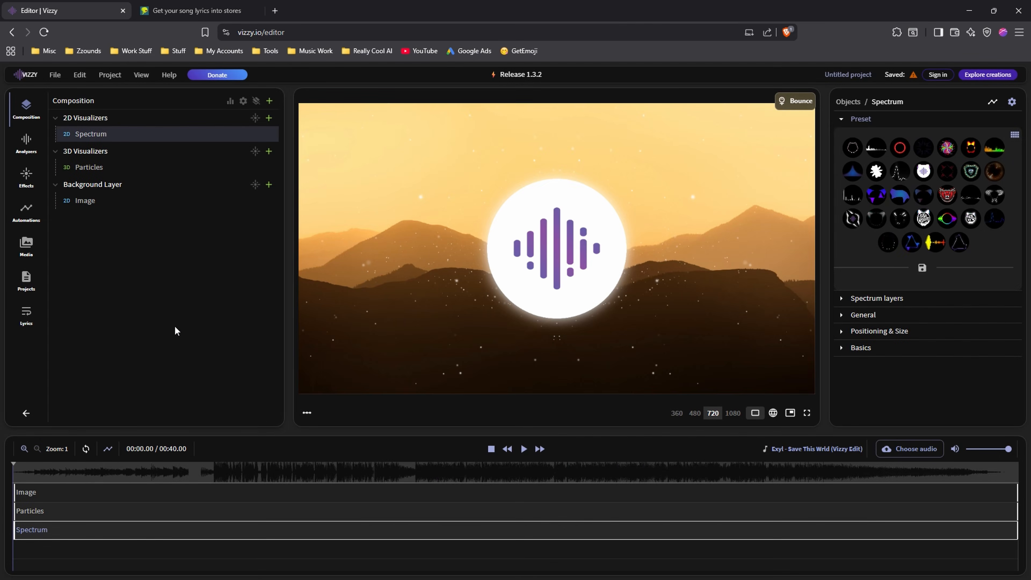
Preview the default project's playback and look at the settings of its background Image and Spectrum objects.
left_click(523, 448)
left_click(202, 472)
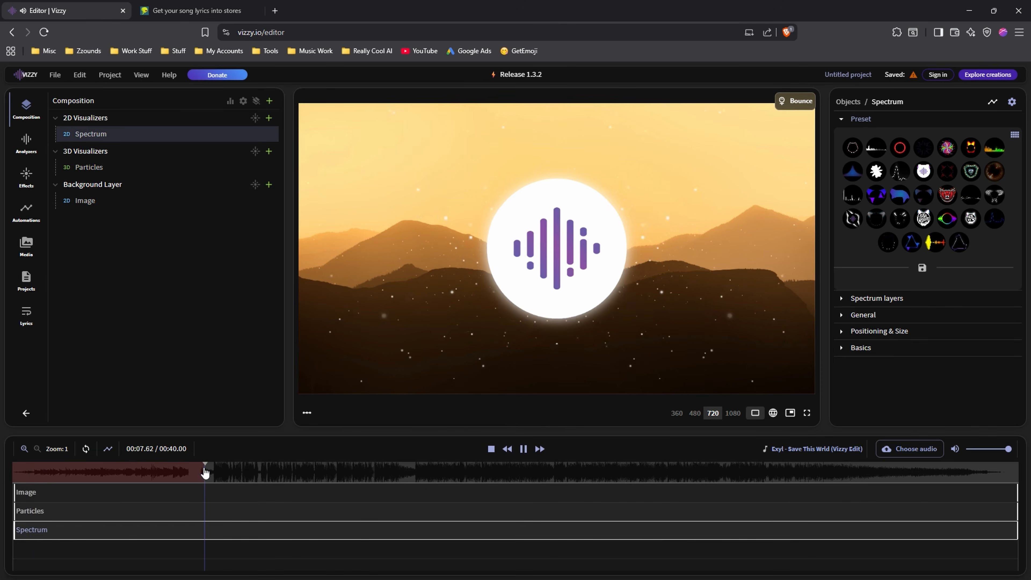
left_click(491, 448)
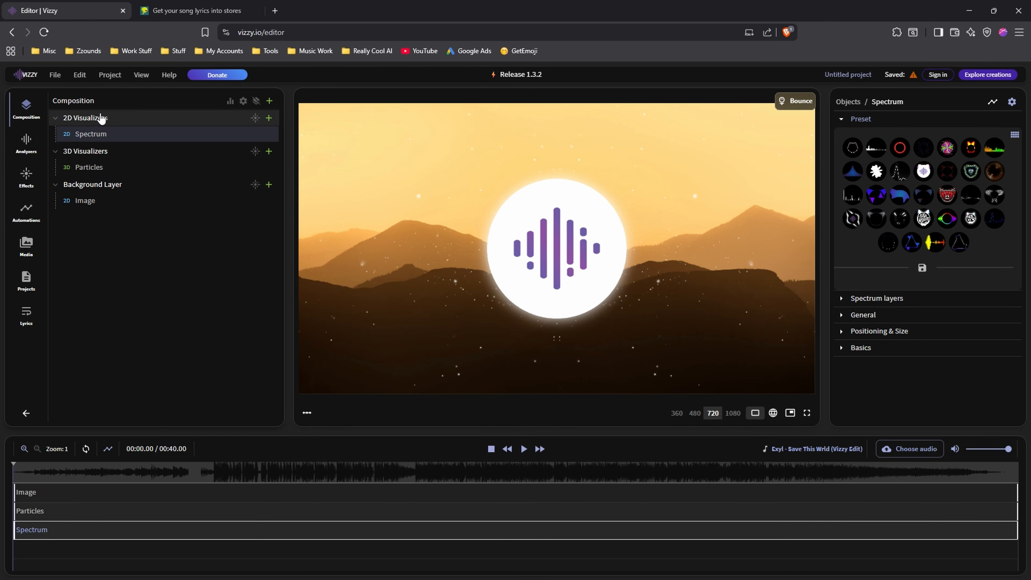
left_click(111, 207)
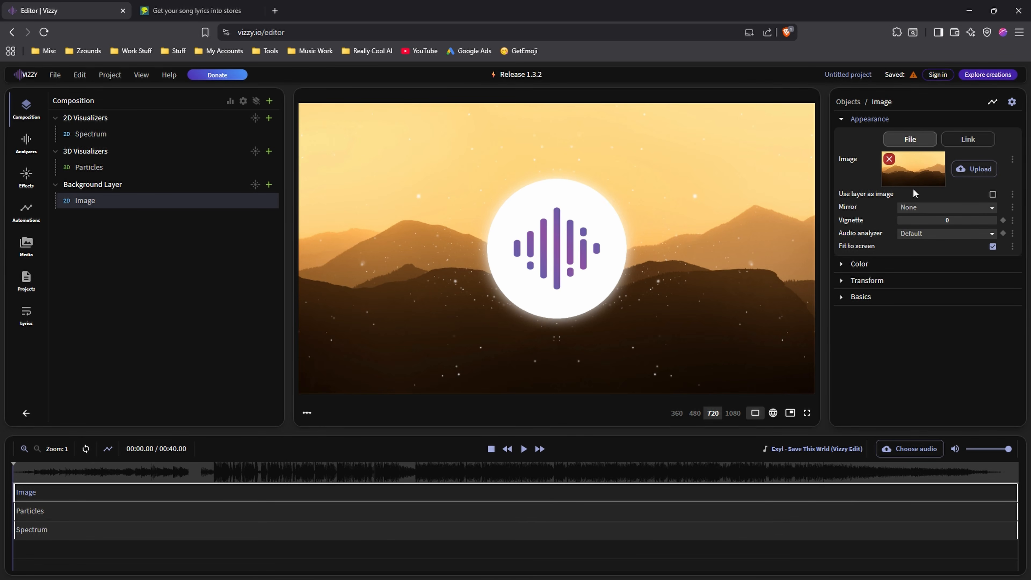
left_click(98, 138)
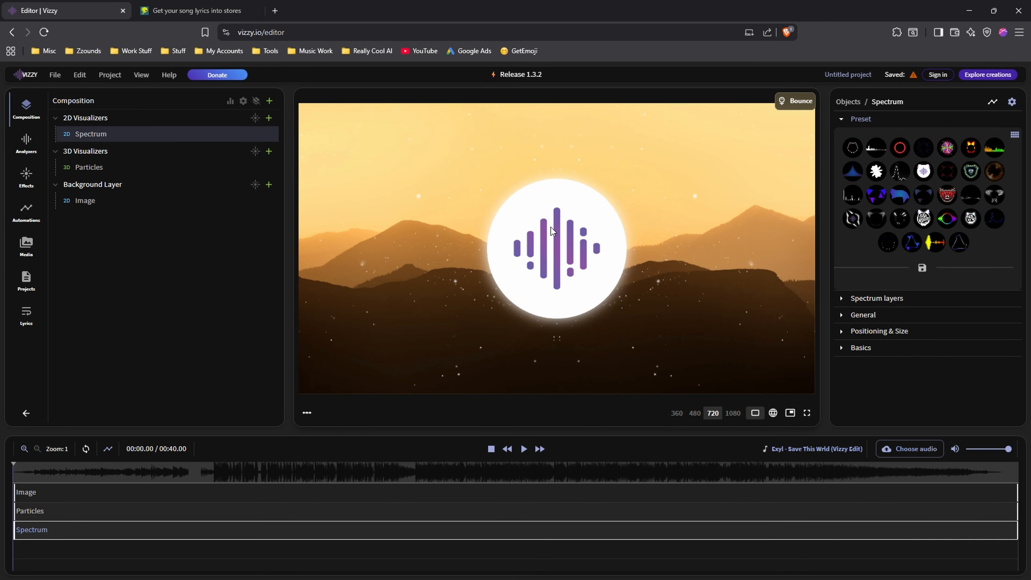
Delete the 2D Visualizers layer with its Spectrum object from the composition.
left_click(146, 123)
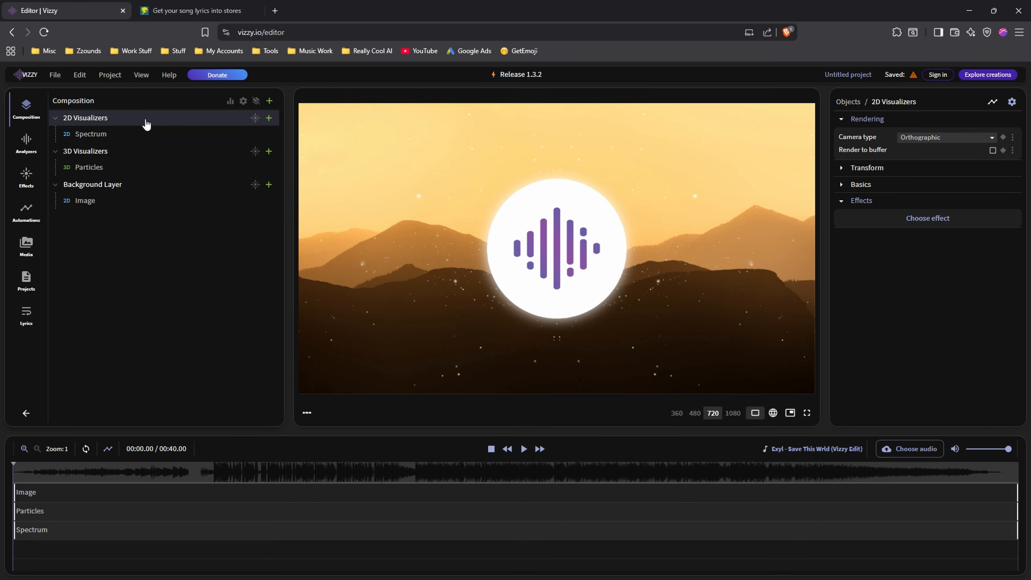
key("Delete")
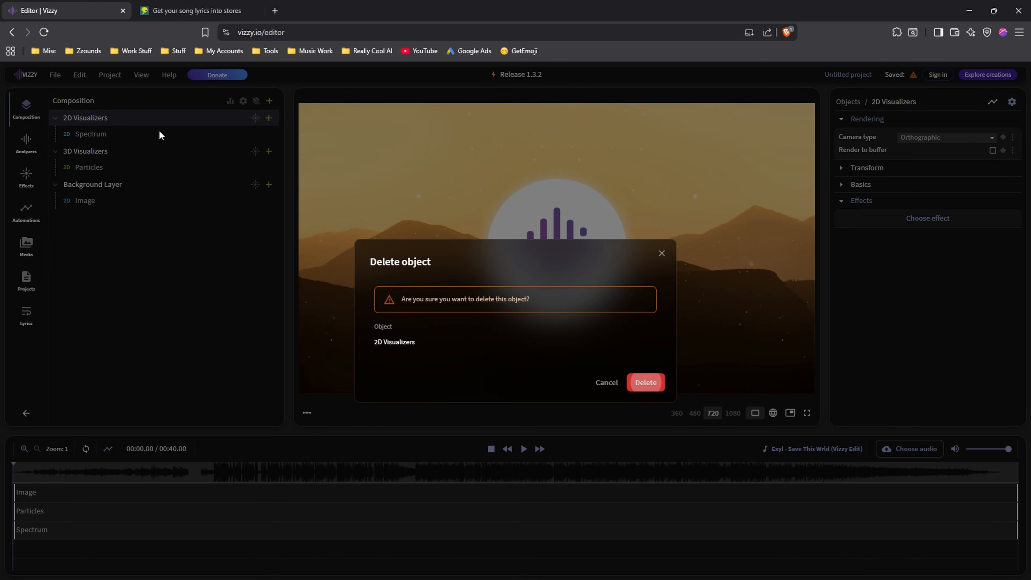
left_click(645, 382)
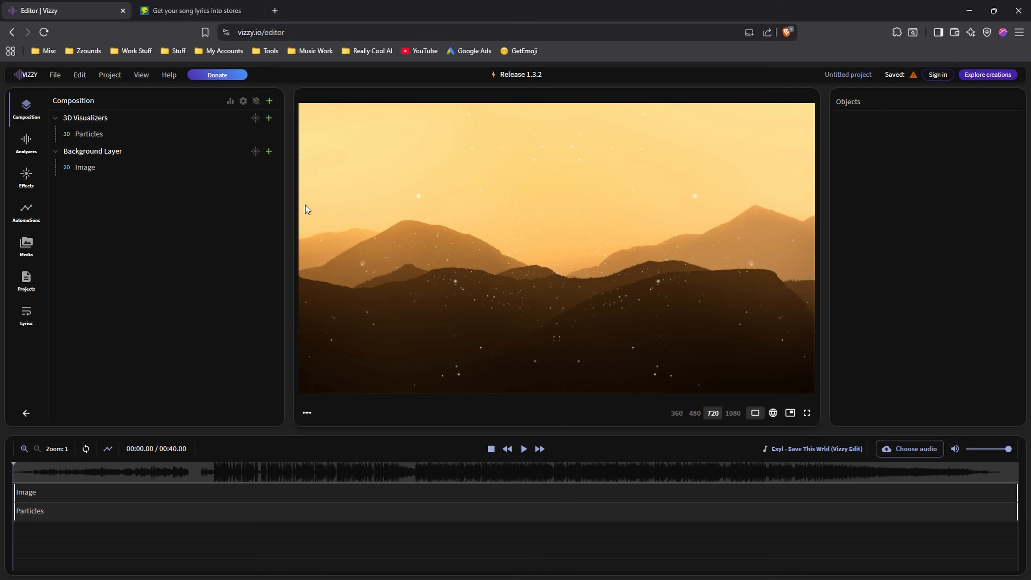
Replace the 3D Visualizers layer and its particles with a Lyrics layer containing a Lyrics object.
left_click(111, 136)
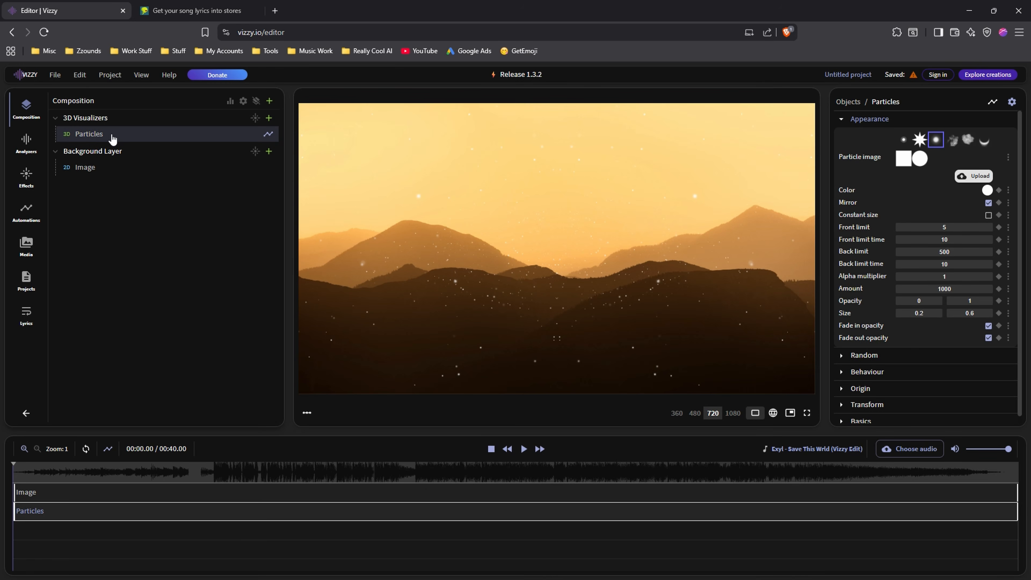
left_click_drag(338, 479, 25, 473)
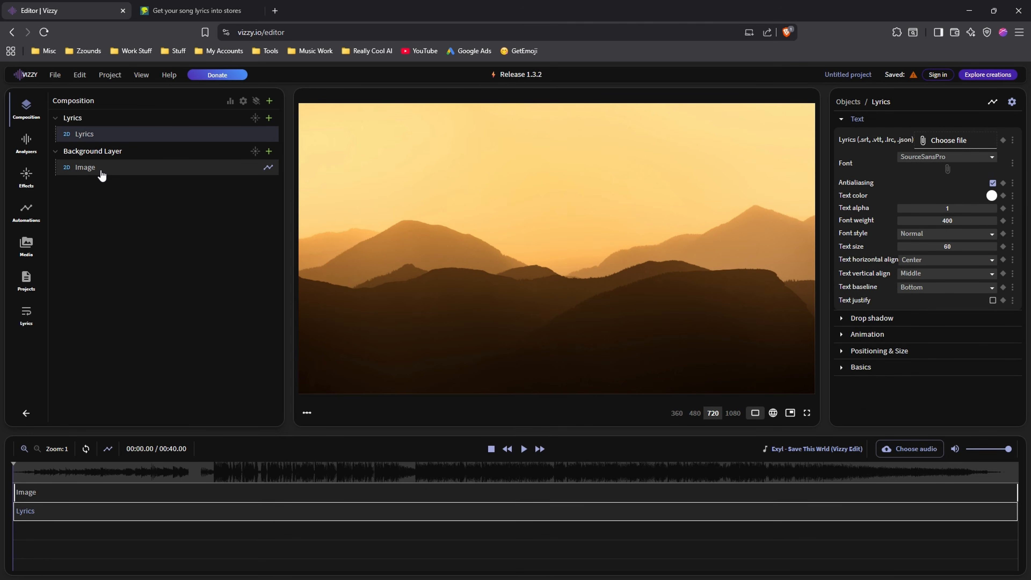
Replace the background layer's image with the file "Party in the South - Edited", fitted to the screen.
left_click(101, 176)
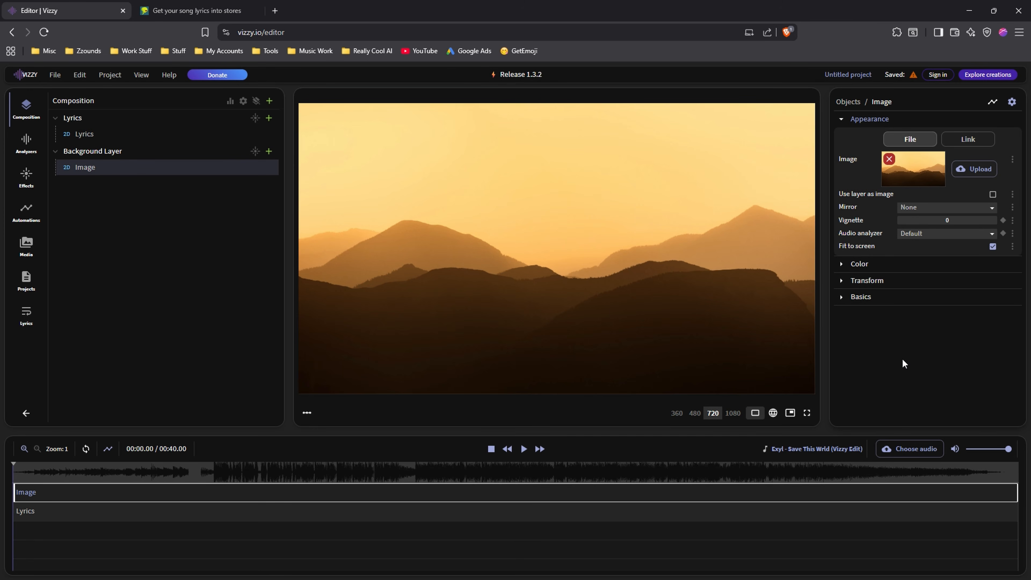
left_click(966, 172)
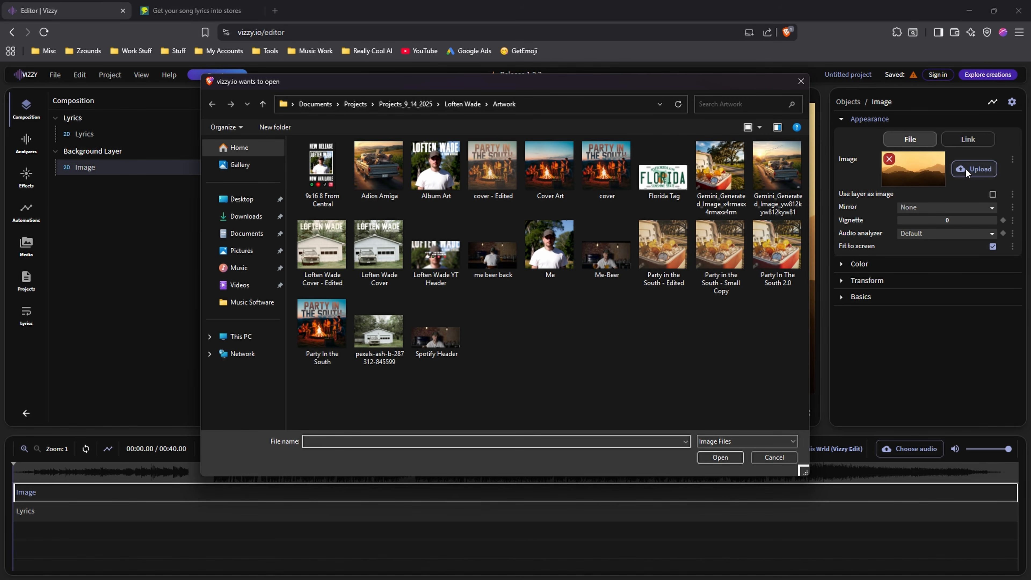
left_click(663, 249)
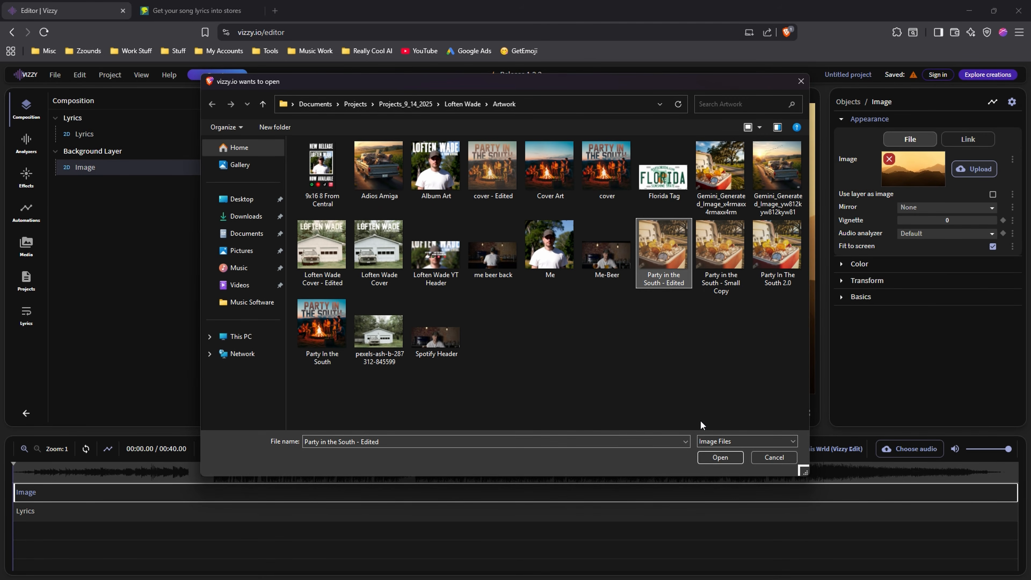
left_click(721, 458)
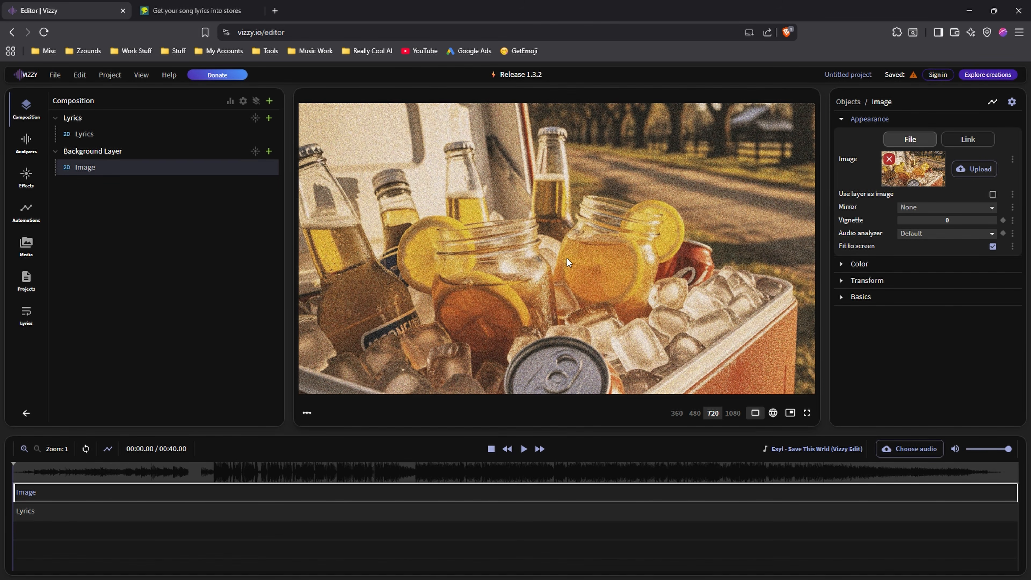
left_click(992, 246)
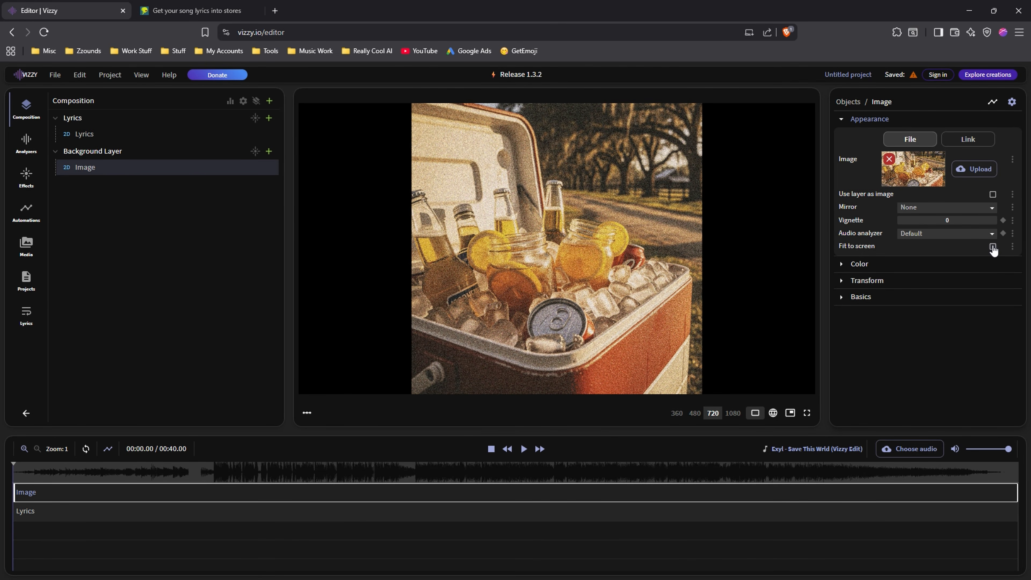
left_click(993, 247)
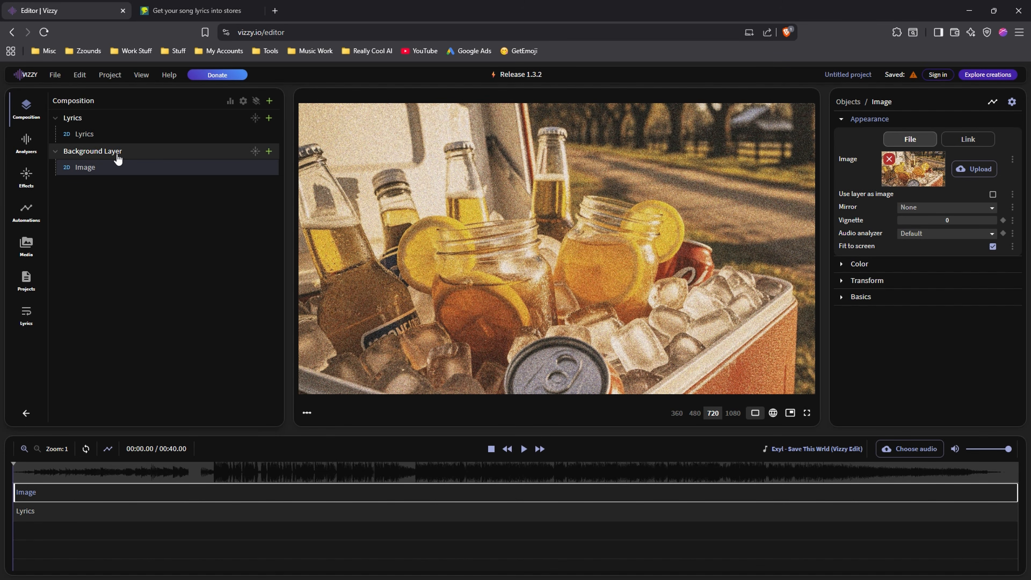
Add the Two pass blur effect to the Background Layer.
left_click(255, 152)
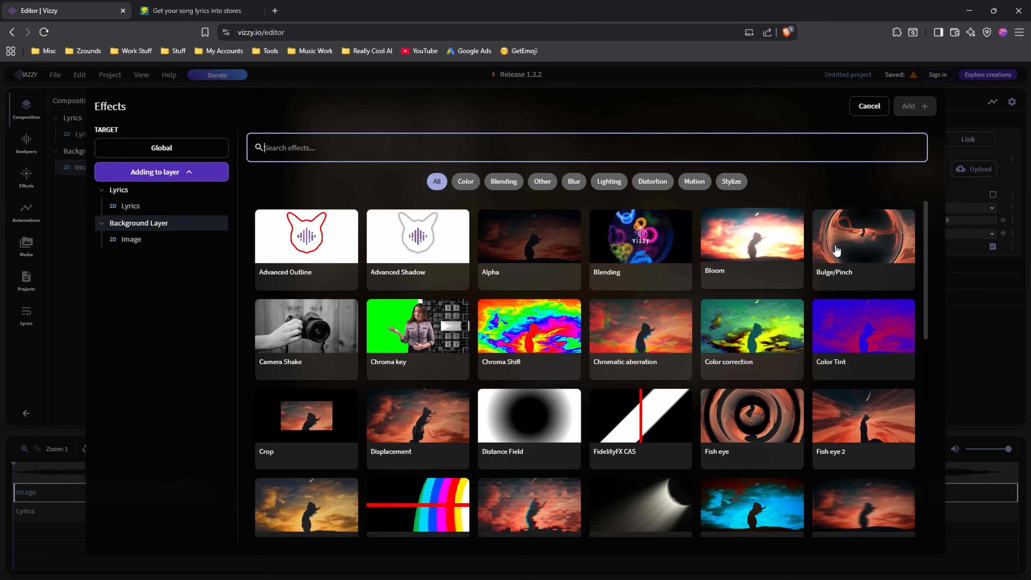
left_click_drag(926, 220, 925, 439)
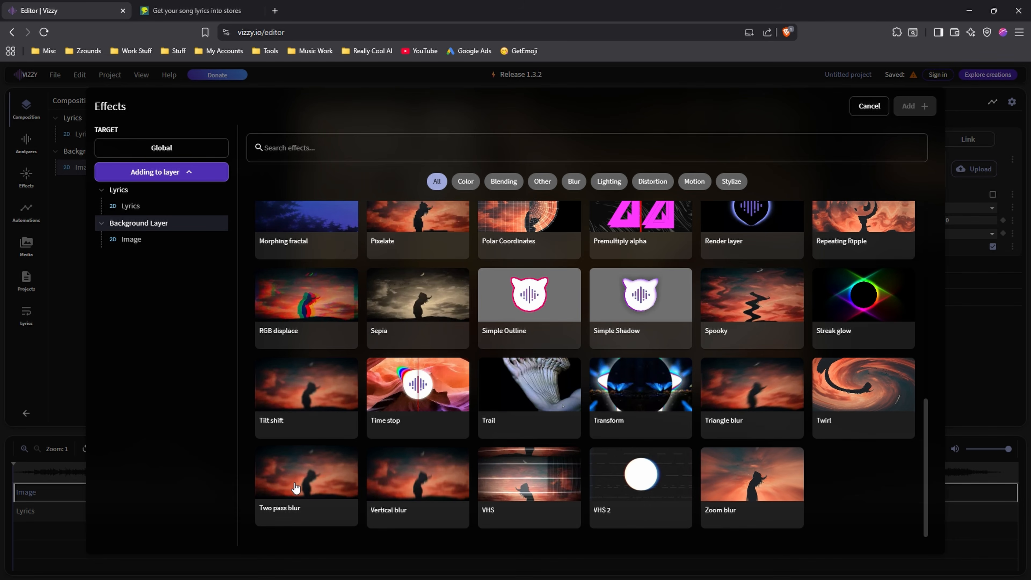
left_click(296, 488)
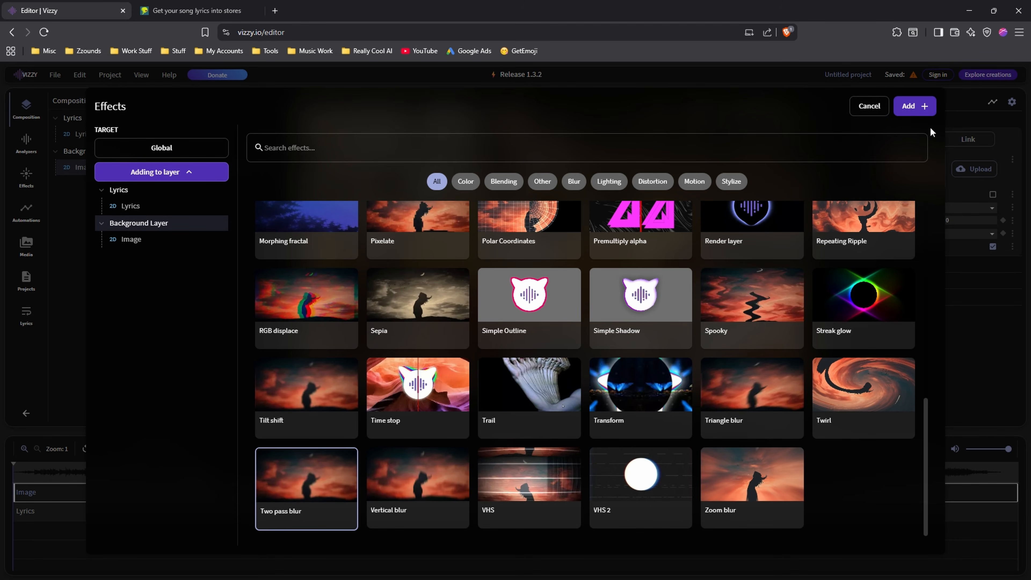
left_click(916, 109)
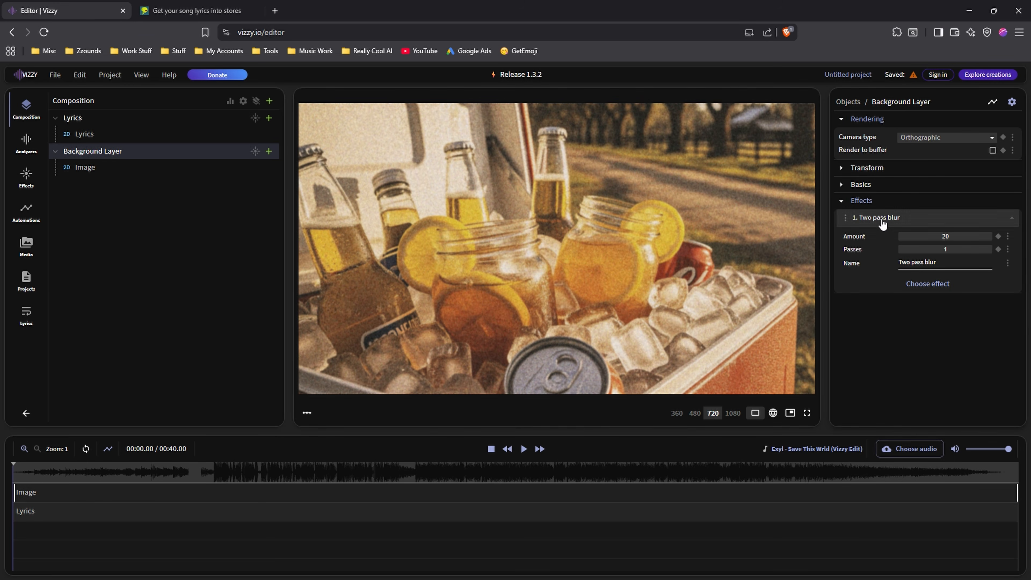
Set the passes of the Background Layer's Two pass blur effect to 20.
left_click(88, 137)
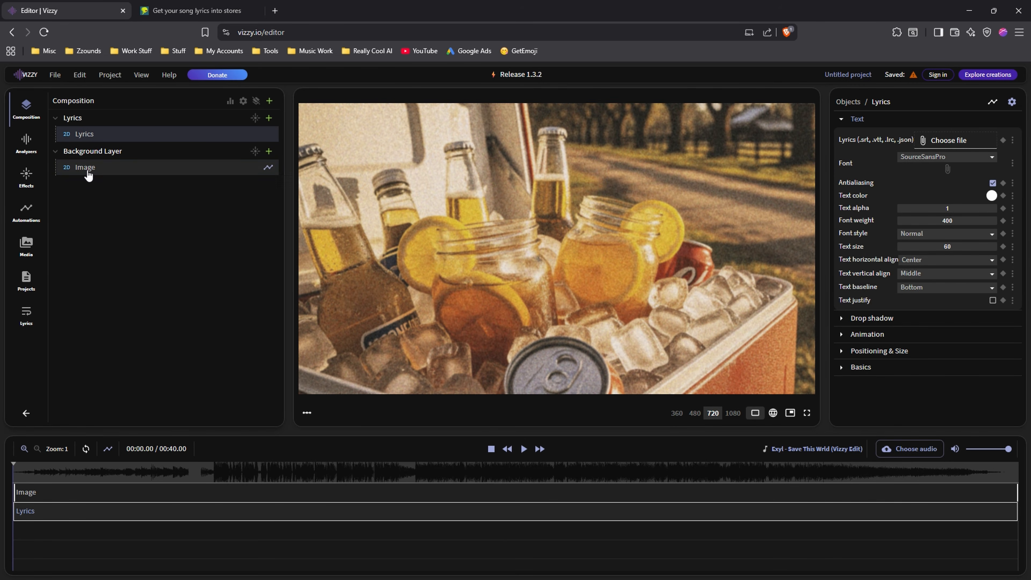
left_click(89, 175)
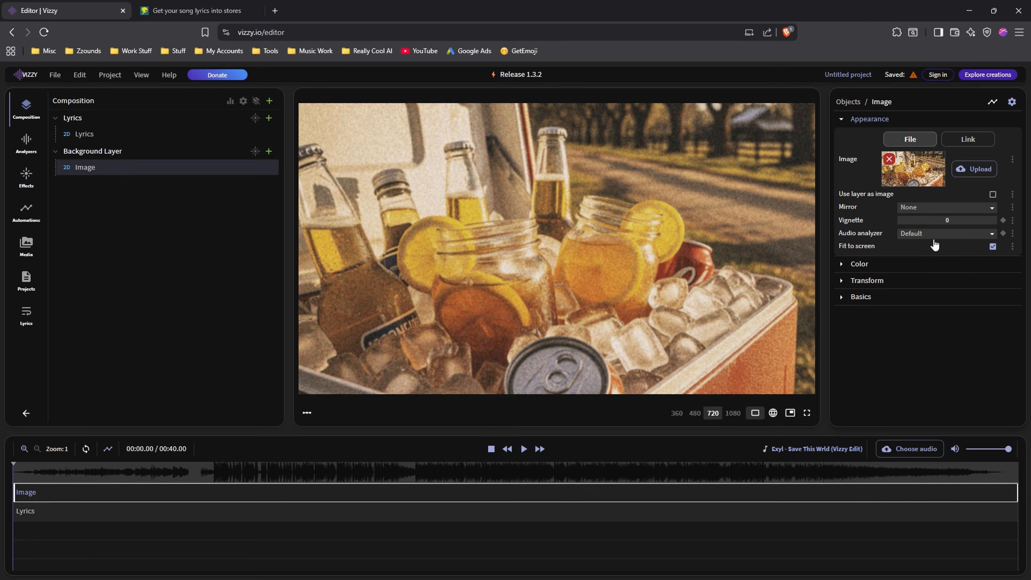
left_click(125, 155)
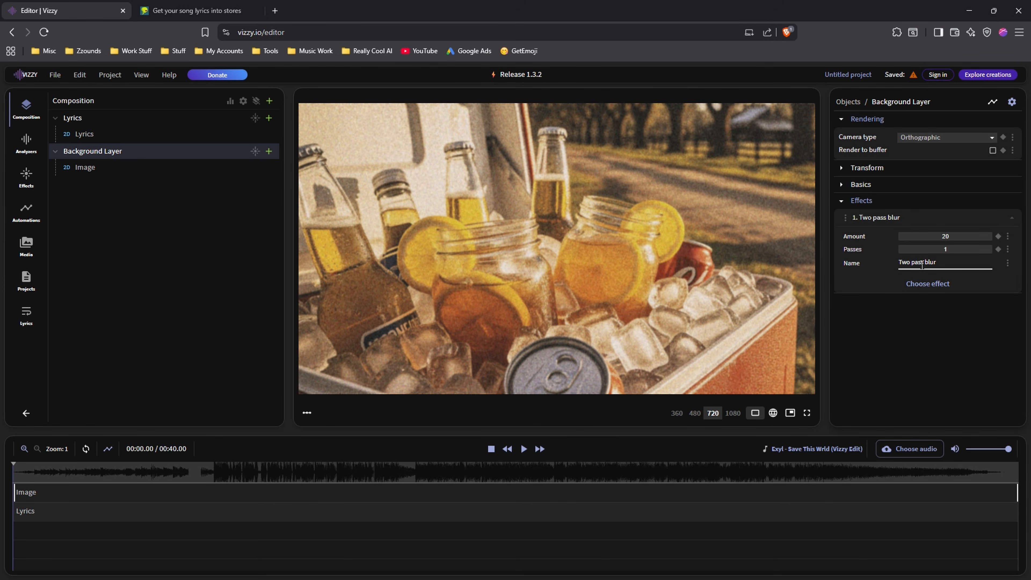
left_click_drag(946, 249, 974, 249)
left_click(947, 249)
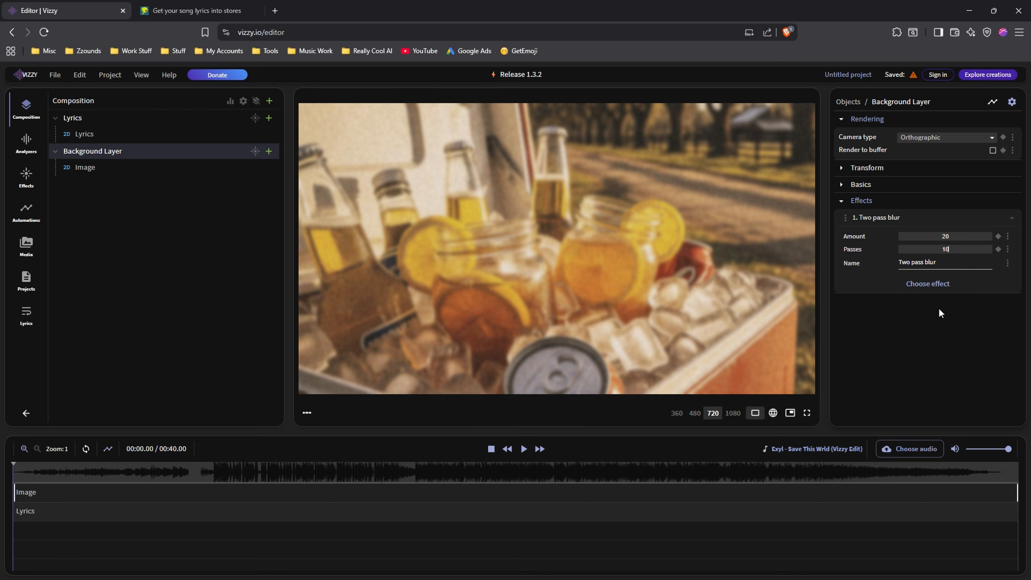
key("BackSpace")
key("BackSpace")
type("20")
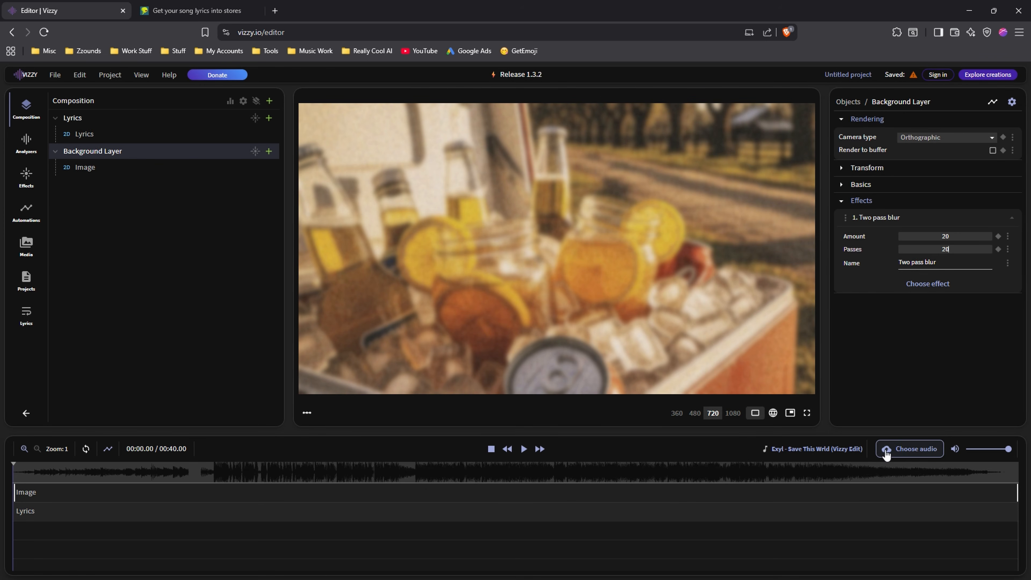
Load "Party In The South (Mastered).wav" from the Party In The South folder as the project audio and briefly play it.
left_click(911, 450)
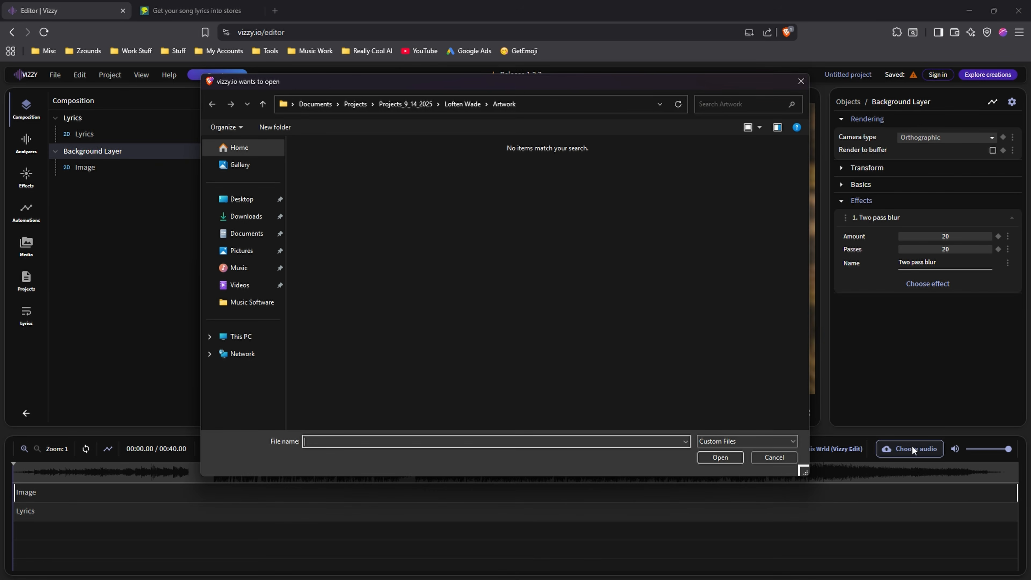
left_click(453, 103)
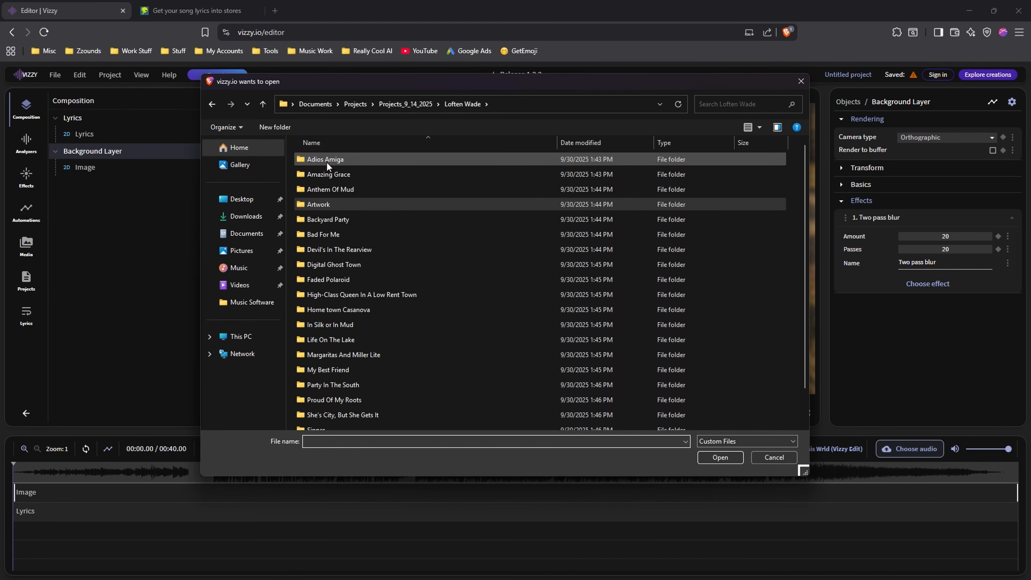
scroll(360, 277, "down", 1)
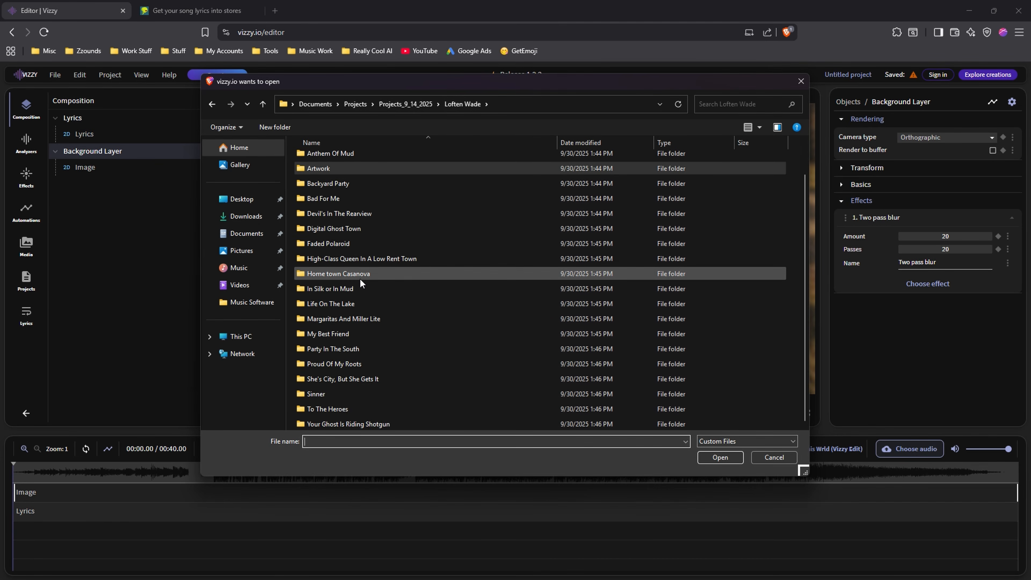
double_click(351, 348)
left_click(356, 173)
left_click(720, 457)
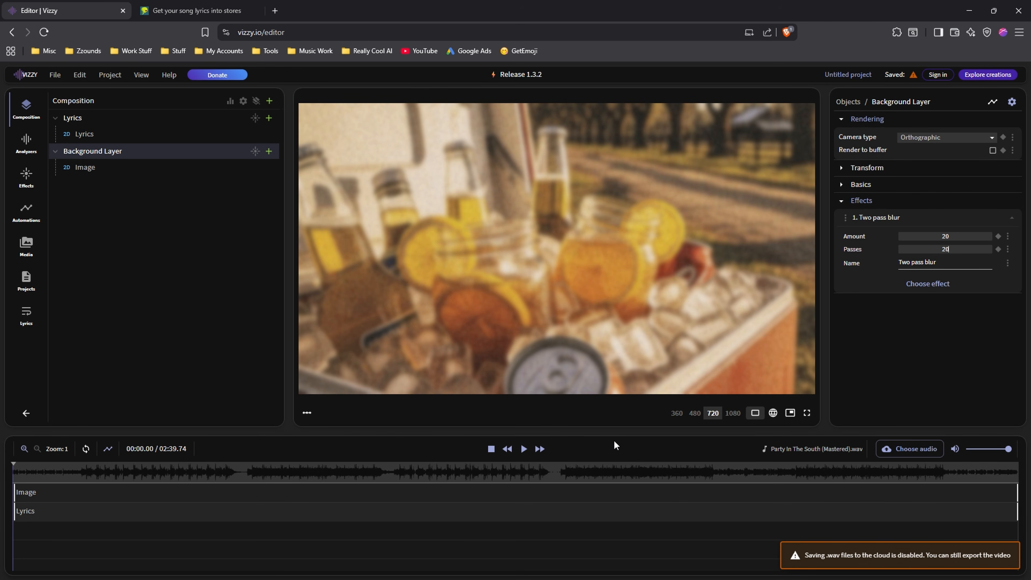
left_click(524, 448)
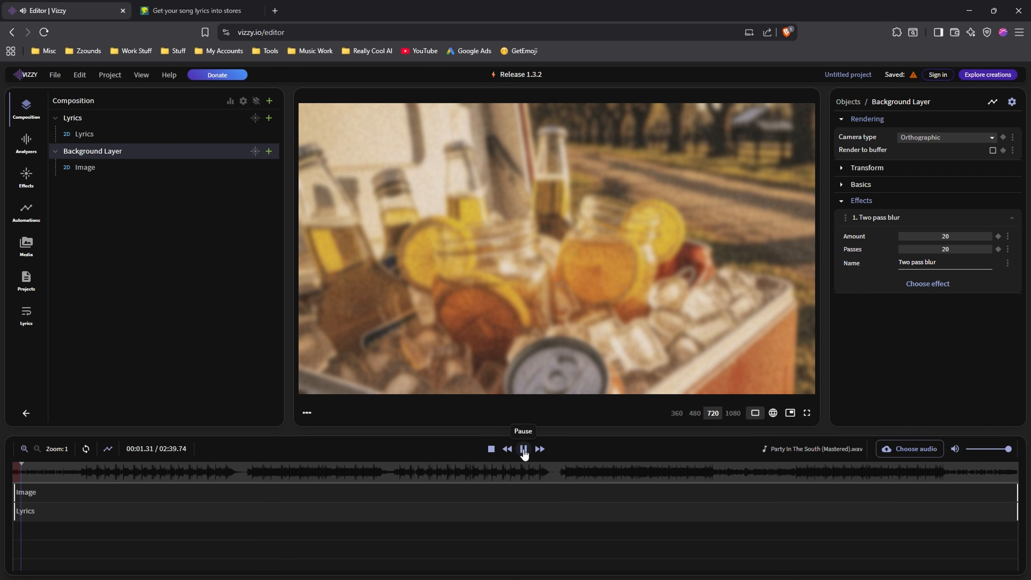
left_click(491, 448)
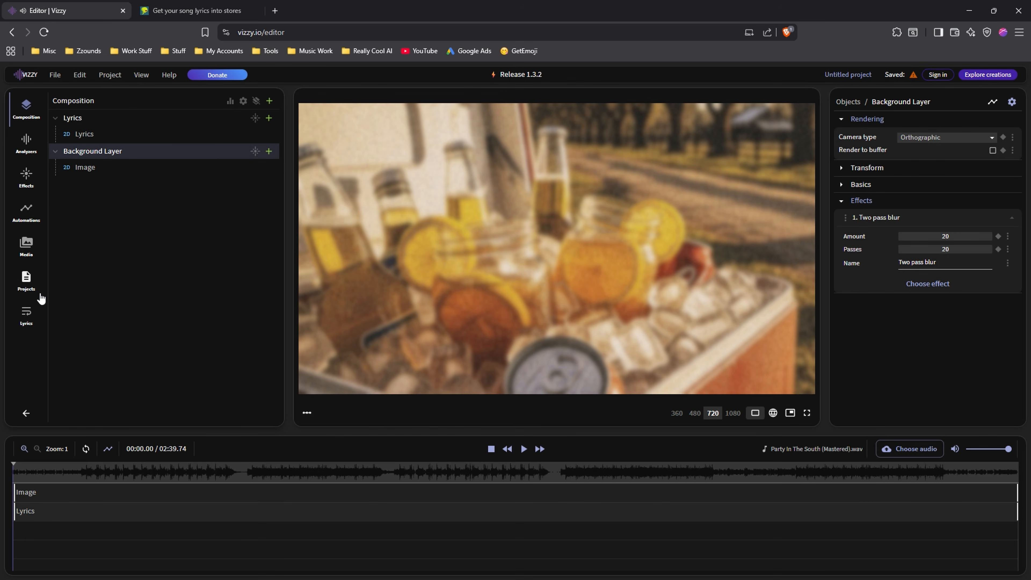
Copy the "Party In The South" lyrics from the DistroKid page and paste them into the lyrics input in Vizzy.
left_click(29, 316)
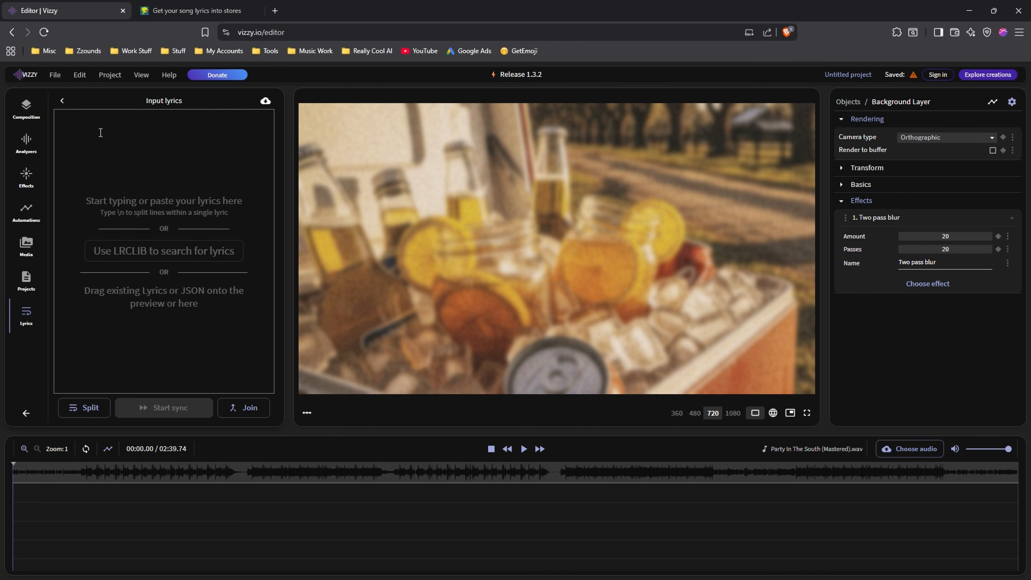
left_click(169, 12)
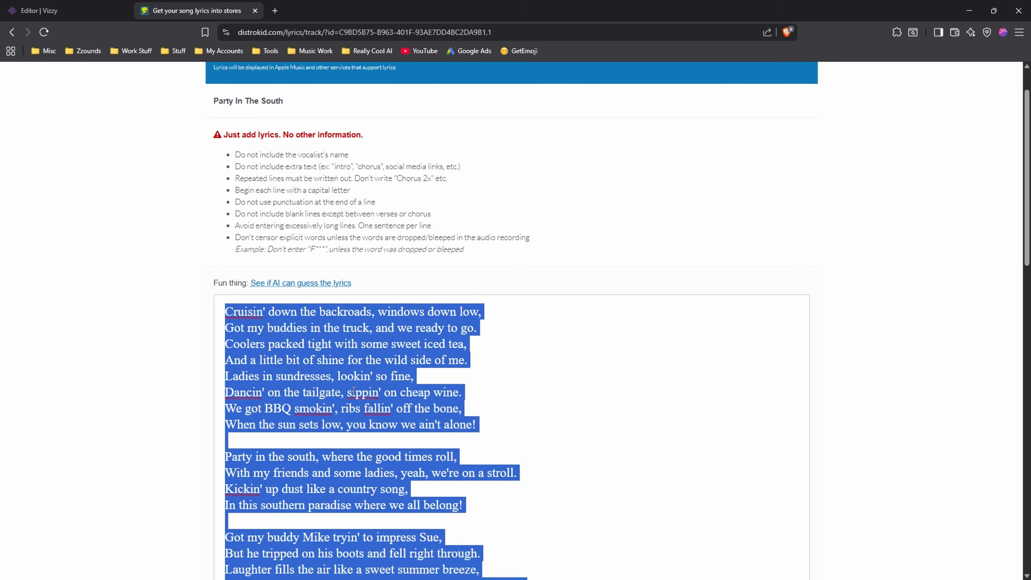
left_click(53, 11)
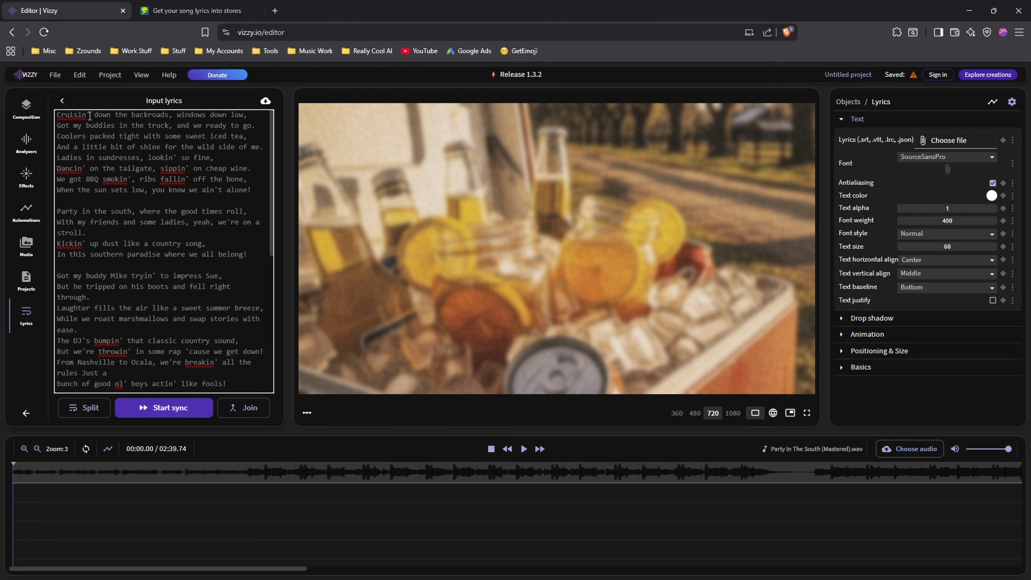
Start syncing the lyrics to the audio and play the passage where the first line begins.
left_click(157, 409)
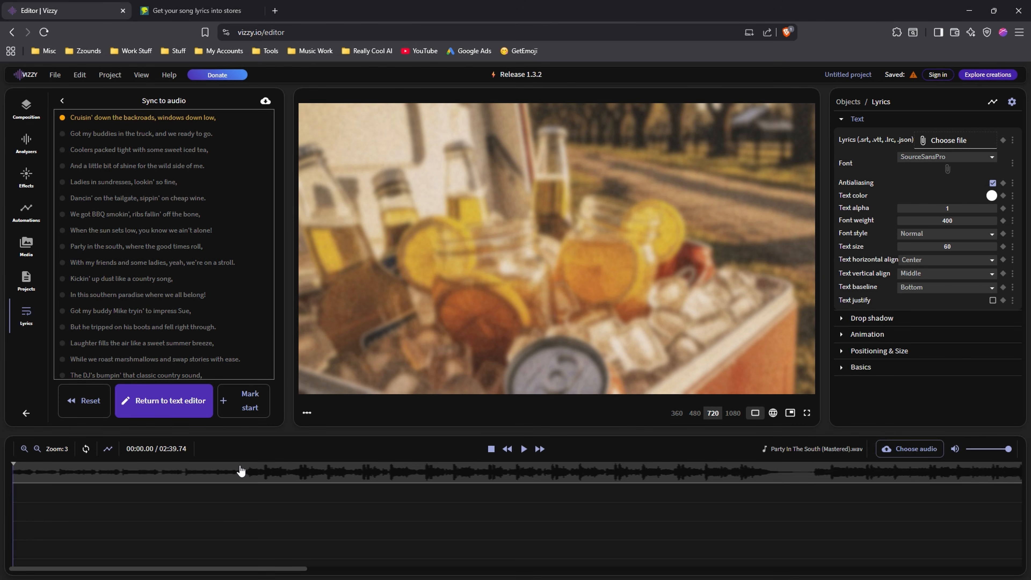
left_click(247, 475)
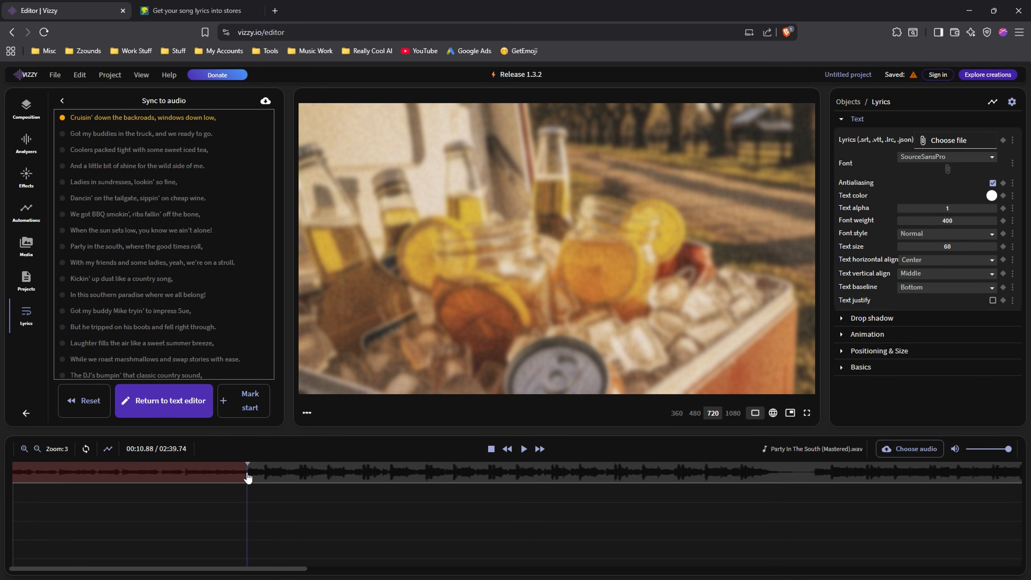
left_click(523, 449)
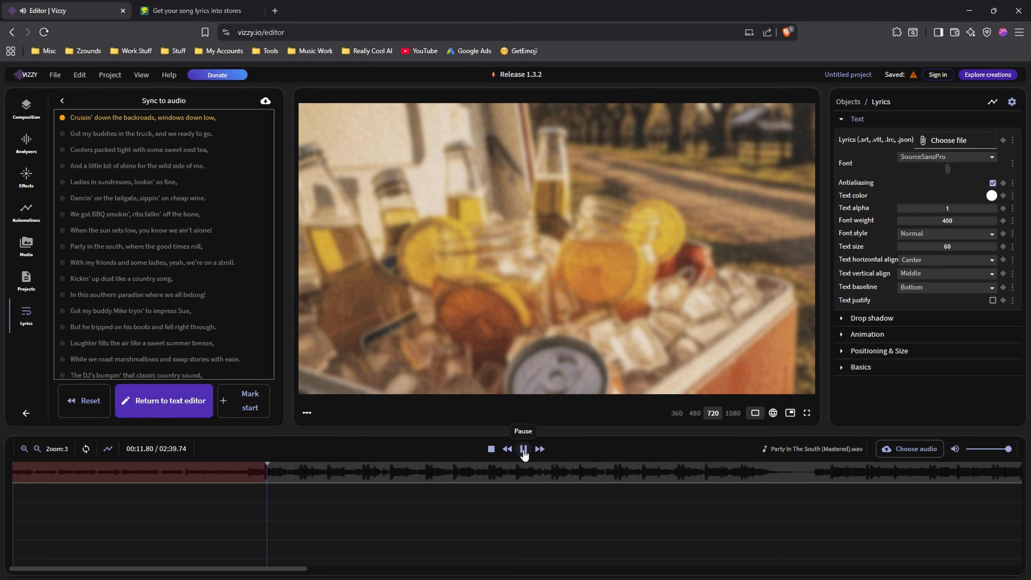
left_click(524, 449)
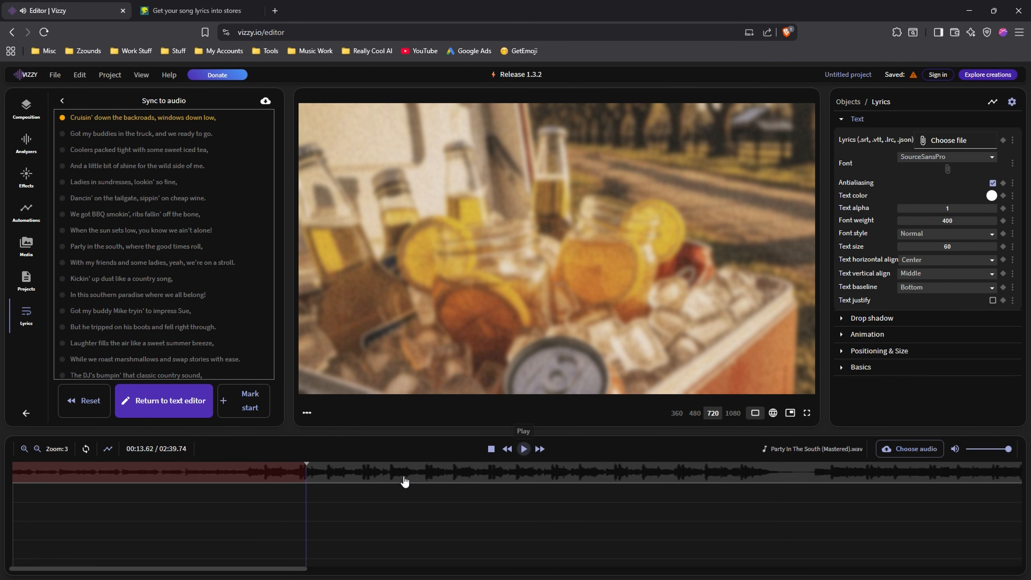
Mark the start of the line "Cruisin' down the backroads, windows down low," and mark its end at 00:13.47.
left_click_drag(297, 477, 248, 478)
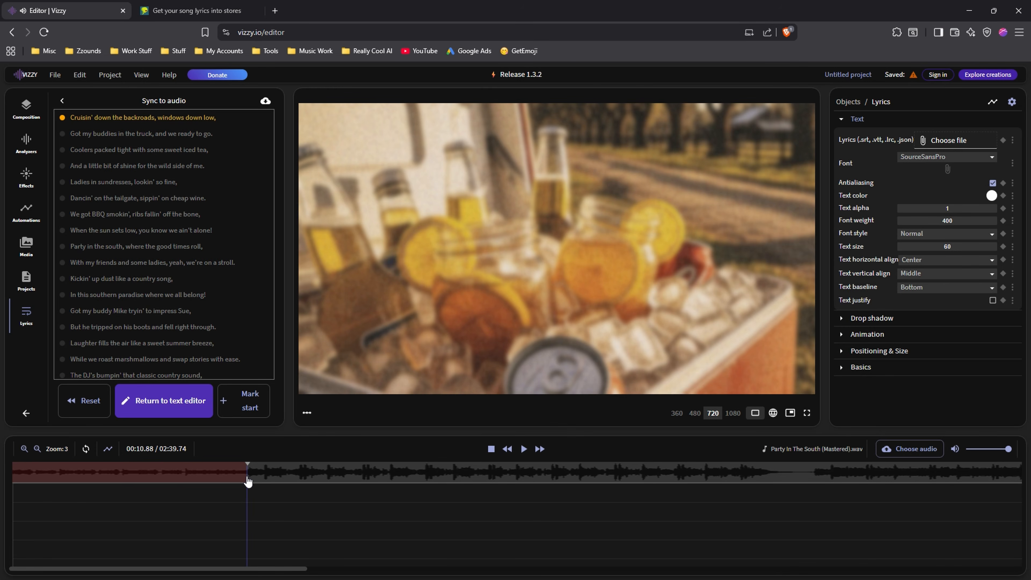
left_click(246, 402)
left_click(274, 479)
left_click_drag(274, 478, 303, 479)
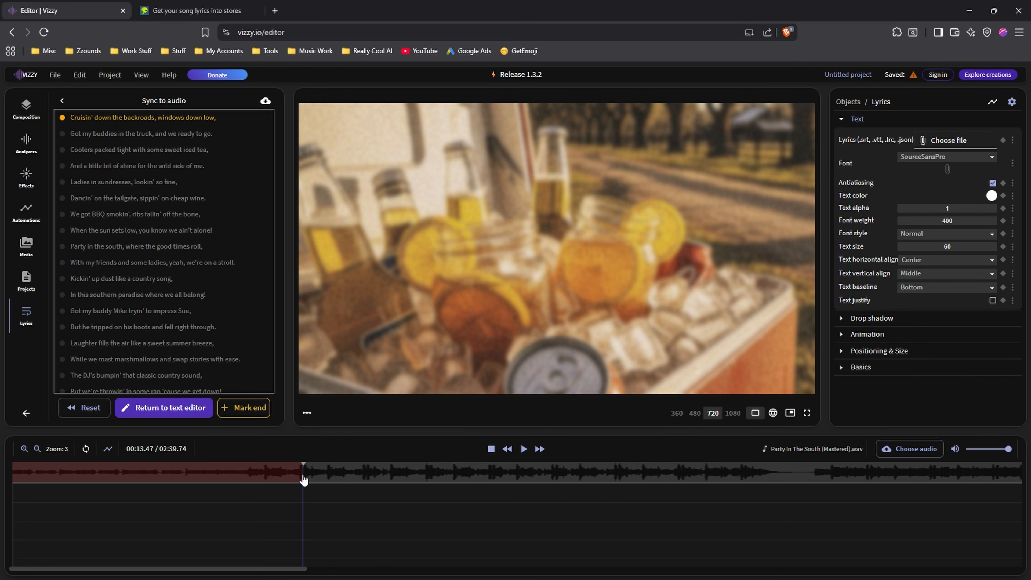
left_click(248, 408)
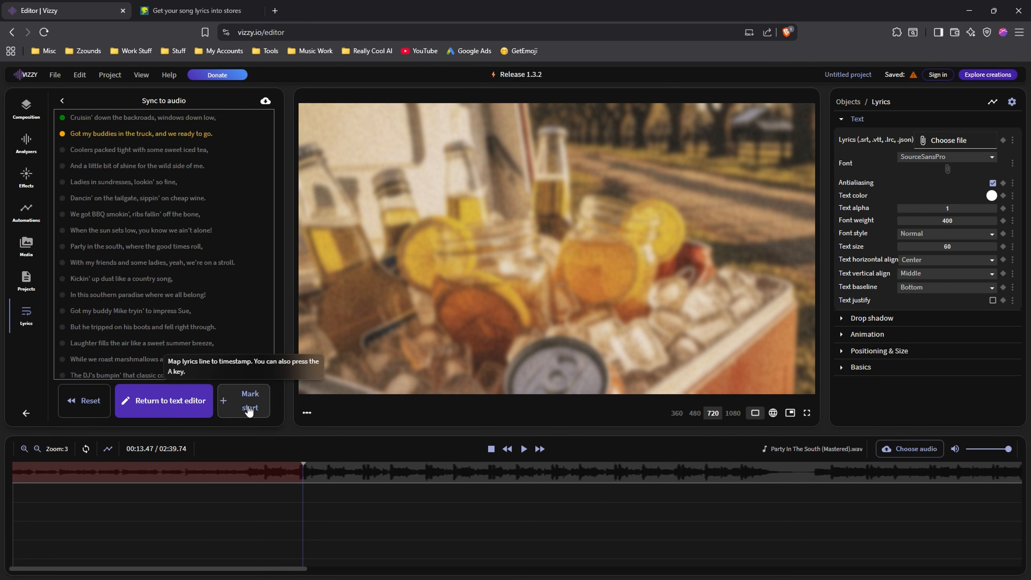
Map the remaining lyric lines to the audio through "In this southern party life" and end the sync.
mouse_move(356, 480)
left_mouse_down()
mouse_move(389, 480)
mouse_move(246, 475)
mouse_move(348, 476)
left_mouse_up()
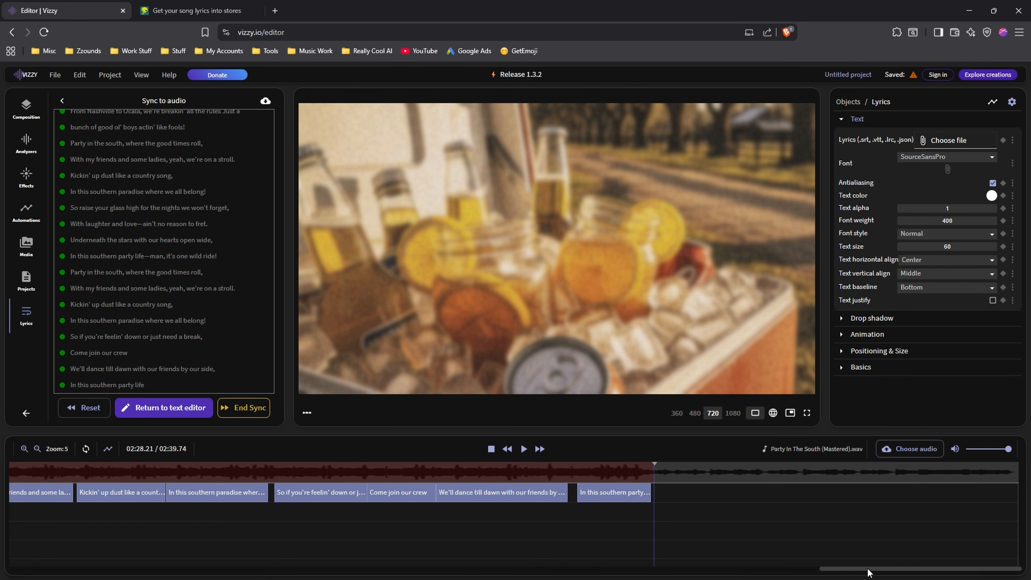
mouse_move(867, 571)
left_mouse_down()
mouse_move(499, 578)
mouse_move(276, 564)
mouse_move(851, 568)
left_mouse_up()
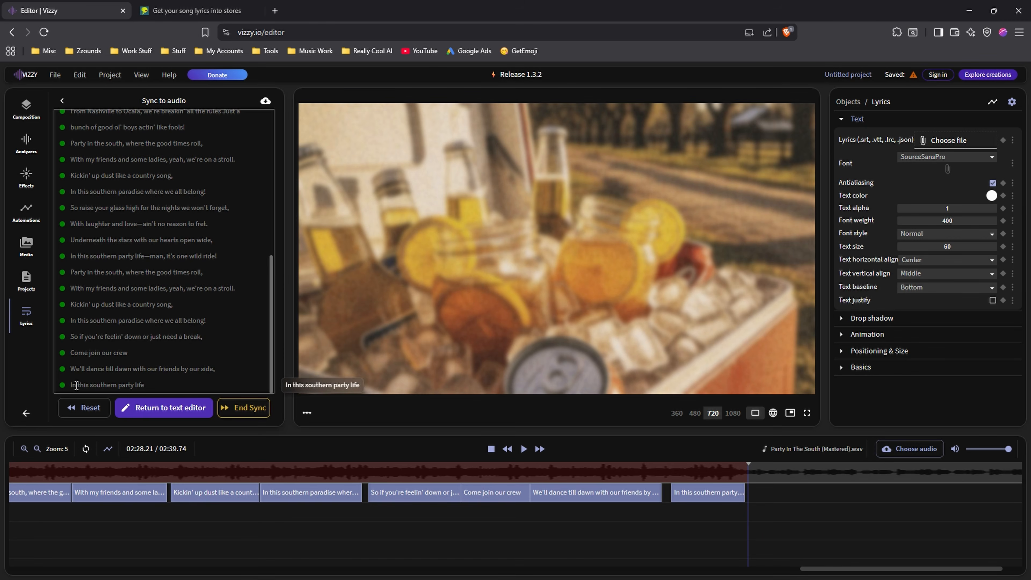
left_click_drag(269, 344, 247, 419)
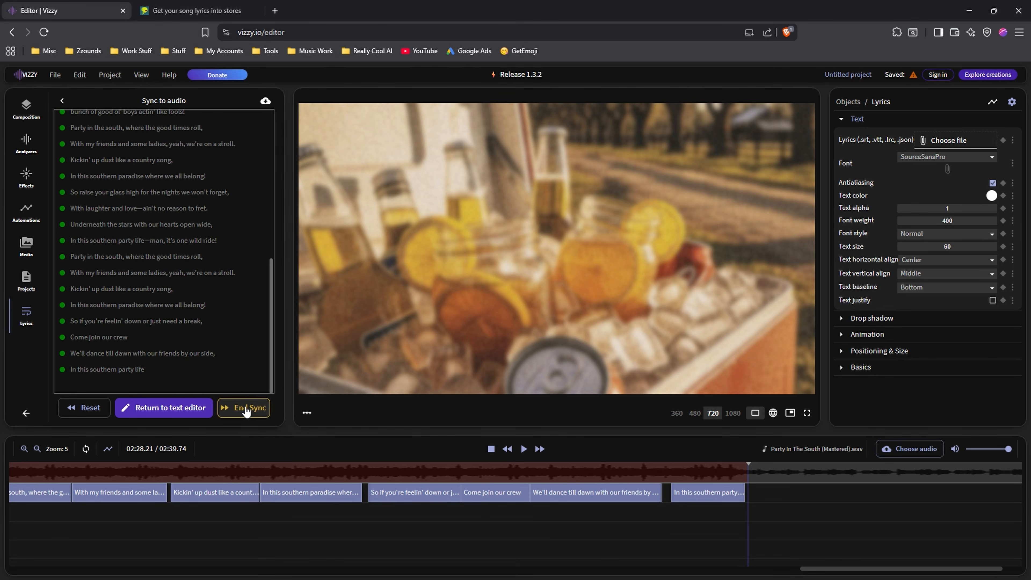
left_click(247, 409)
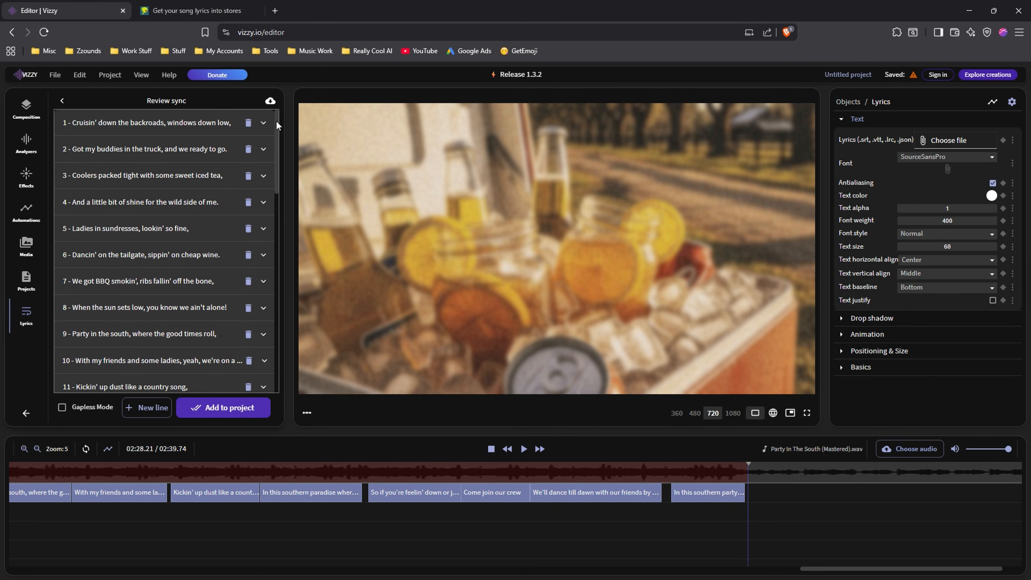
Review the synced lines, add them to the project, and return the composition's playhead to the start.
left_click_drag(276, 120, 287, 323)
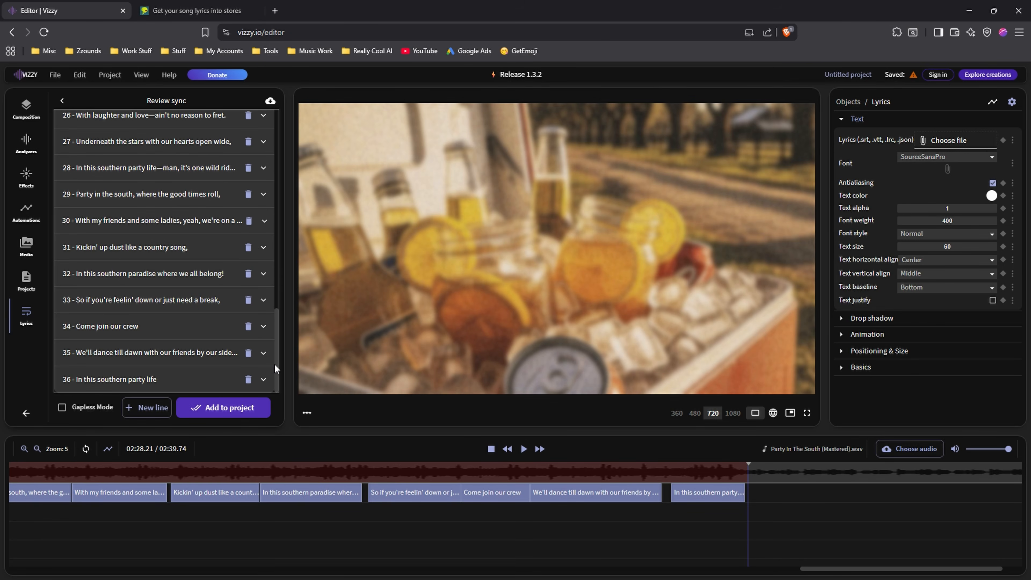
left_click(219, 410)
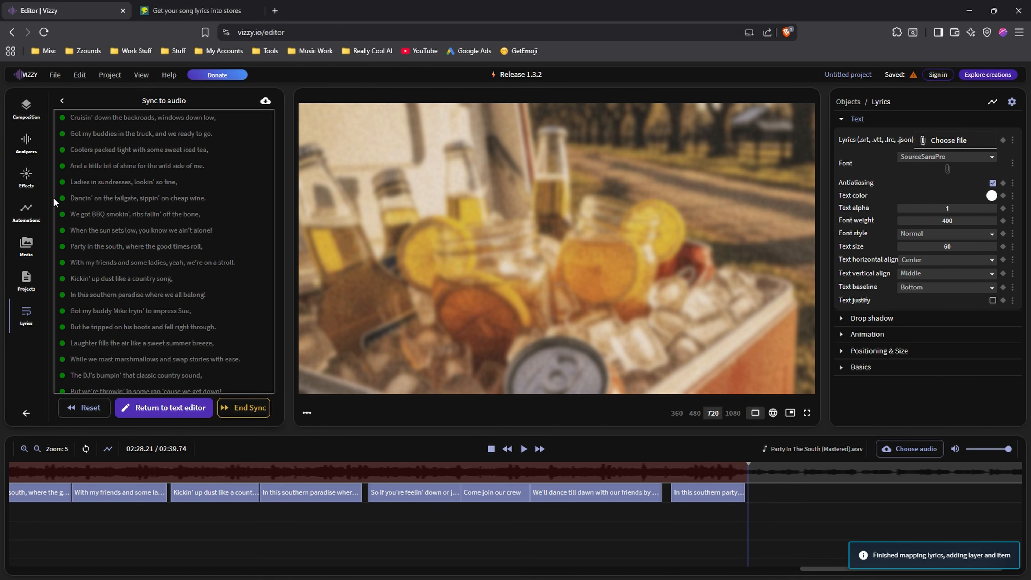
left_click(26, 108)
left_click(505, 450)
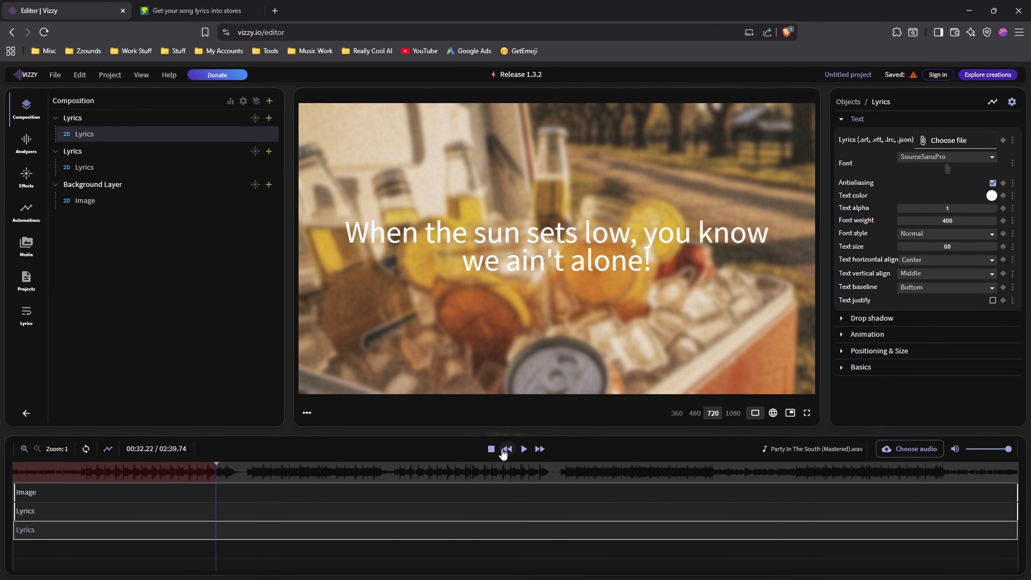
left_click(491, 449)
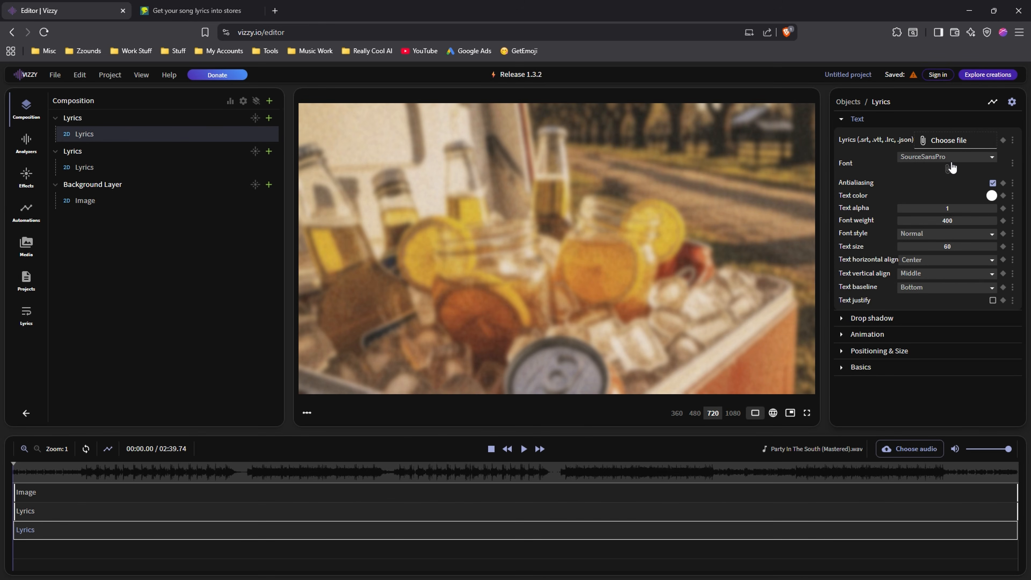
With the playhead at 00:15.00, set the lyrics font to Staatliches and the text size to 122.32.
left_click(107, 472)
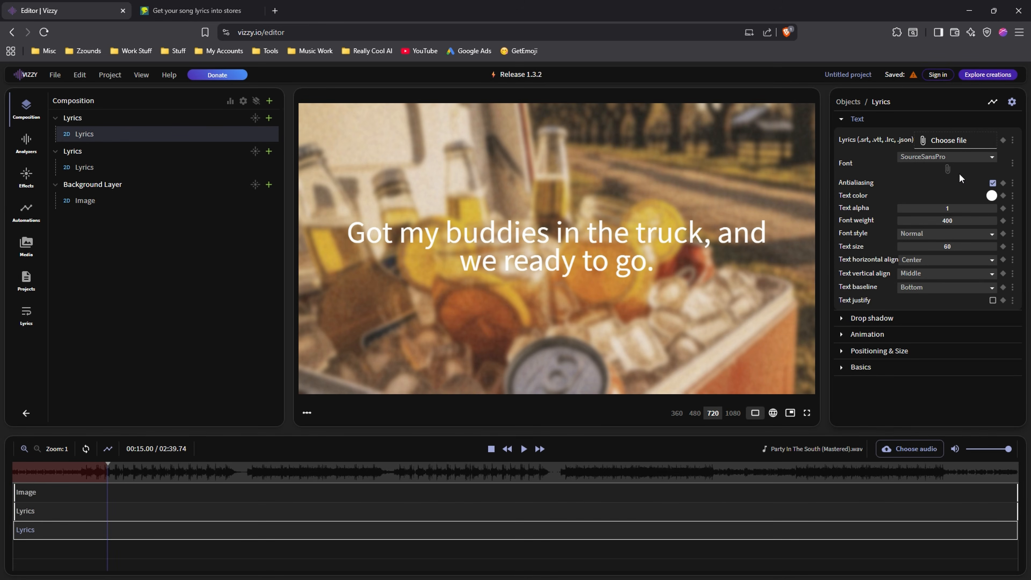
left_click(957, 163)
left_click(918, 276)
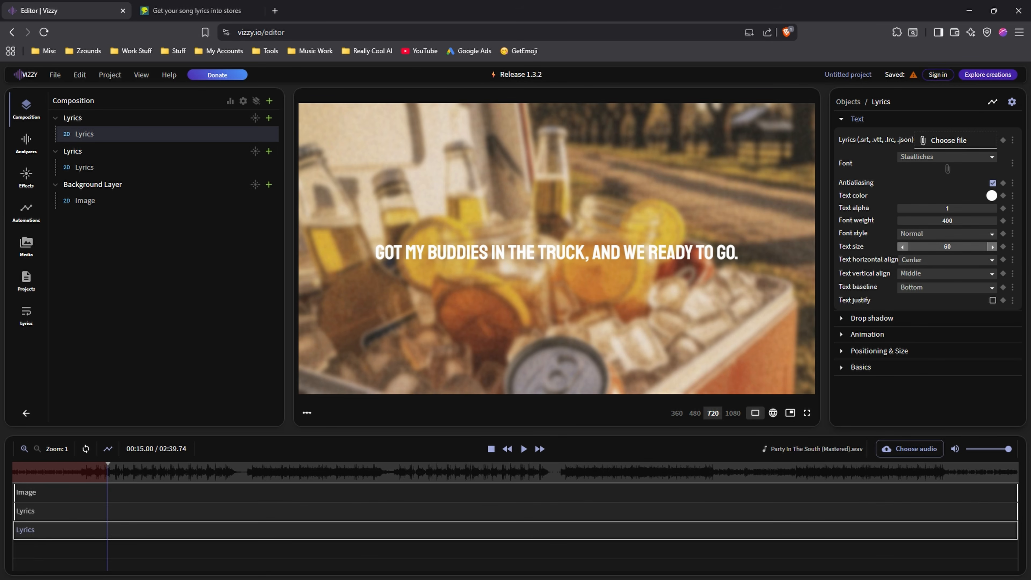
left_click_drag(947, 246, 1004, 246)
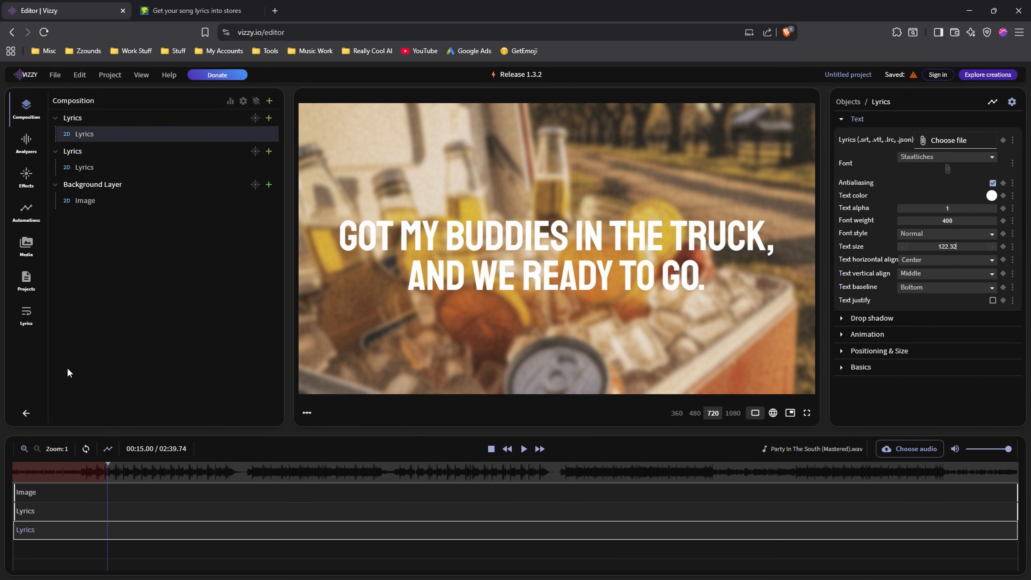
Preview the styled lyrics by playing from 00:10.57 and scrubbing further along the song, then stop playback.
left_click(76, 474)
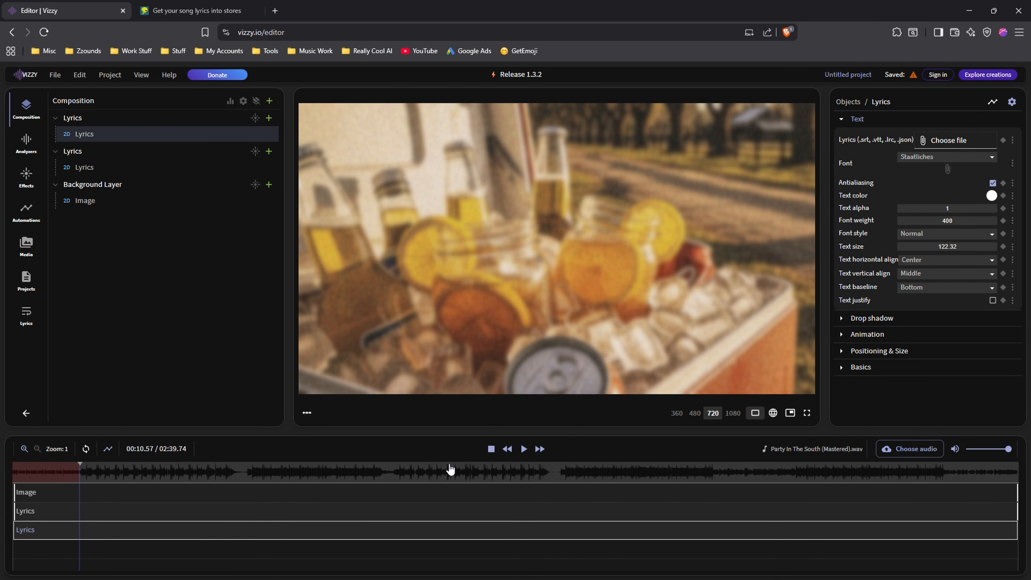
left_click(523, 448)
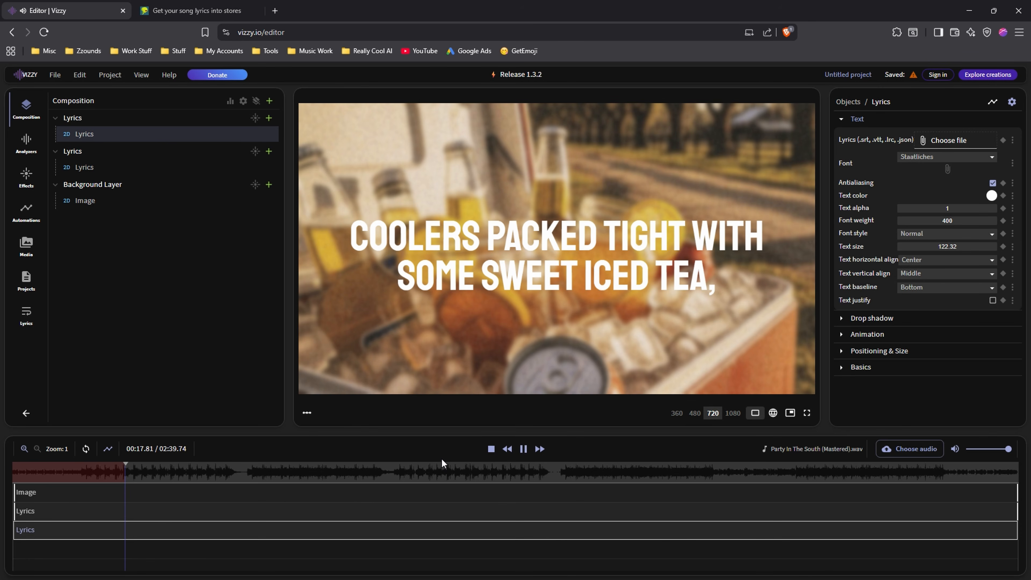
left_click(491, 449)
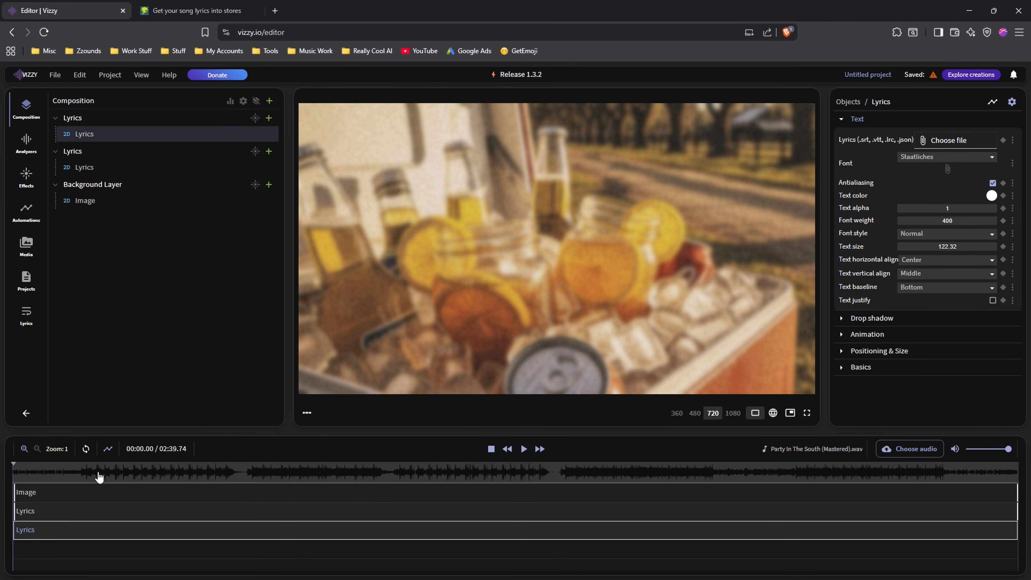
left_click_drag(96, 477, 266, 483)
left_click(491, 449)
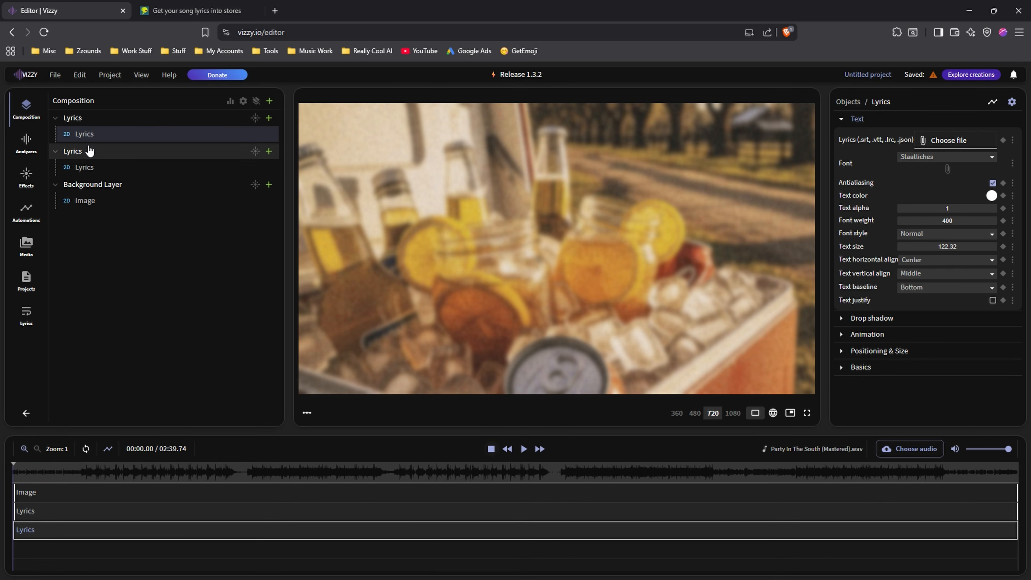
Open the video export page and dismiss the pre-export information with the option not to show it again.
left_click(54, 75)
left_click(69, 93)
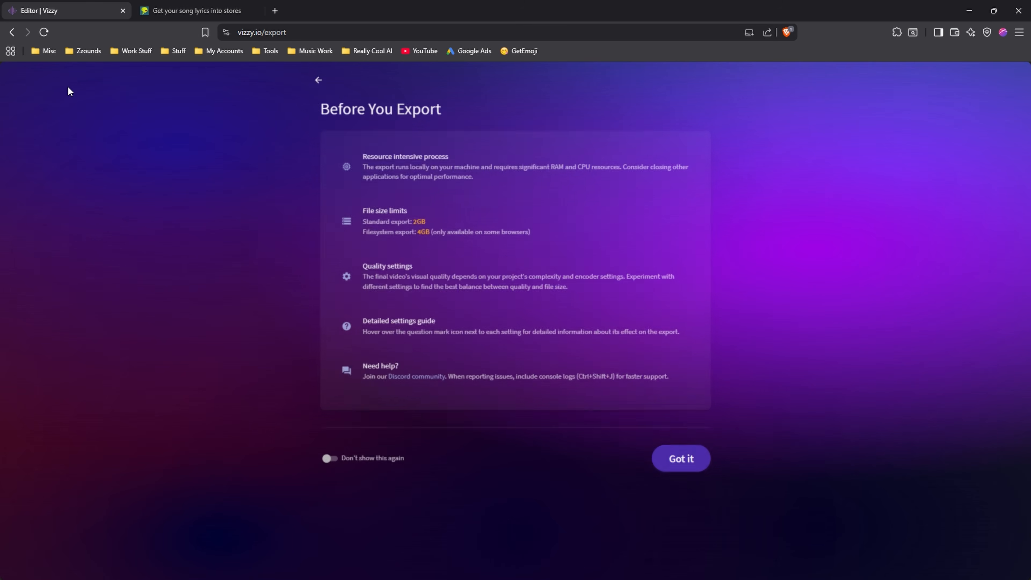
left_click(326, 461)
left_click(683, 462)
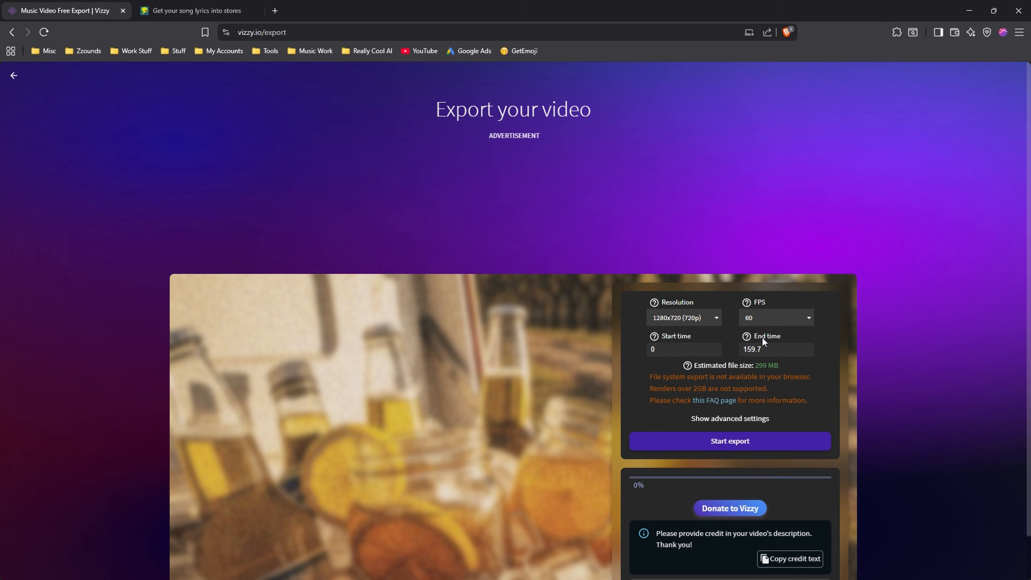
Set the export frame rate to 30 FPS and the resolution to 1920x1080 (1080p).
scroll(864, 275, "down", 3)
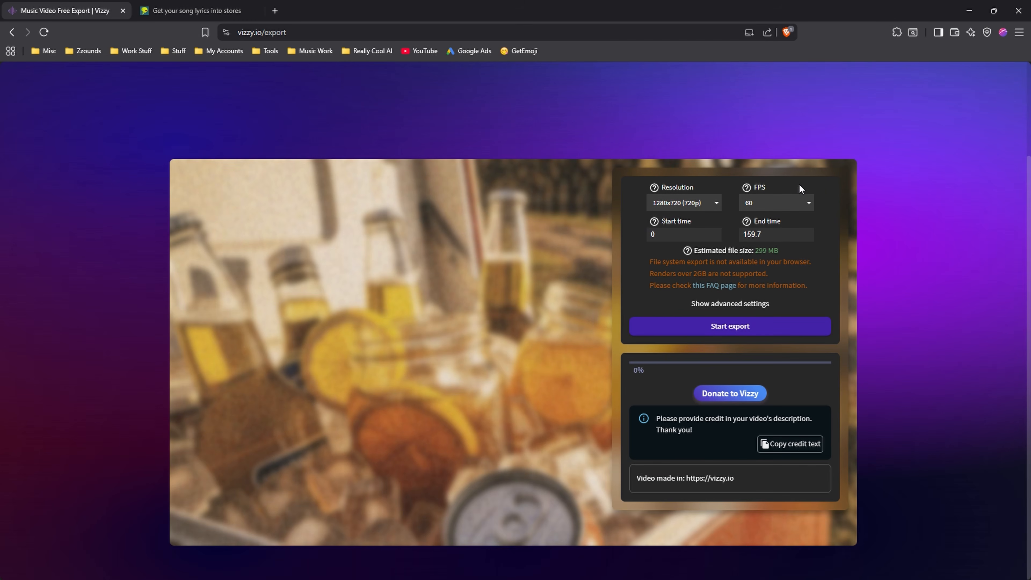
left_click(791, 203)
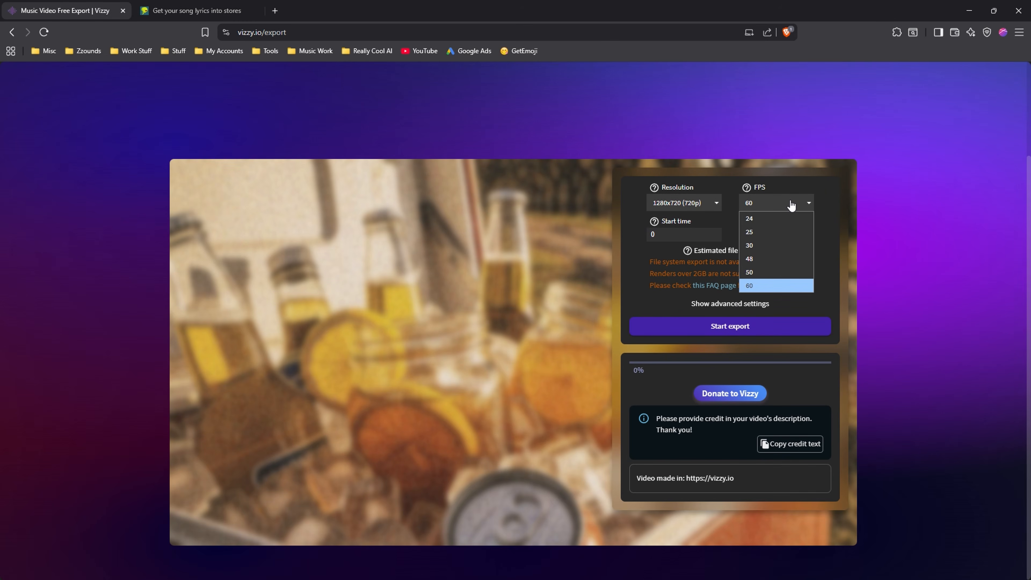
left_click(763, 246)
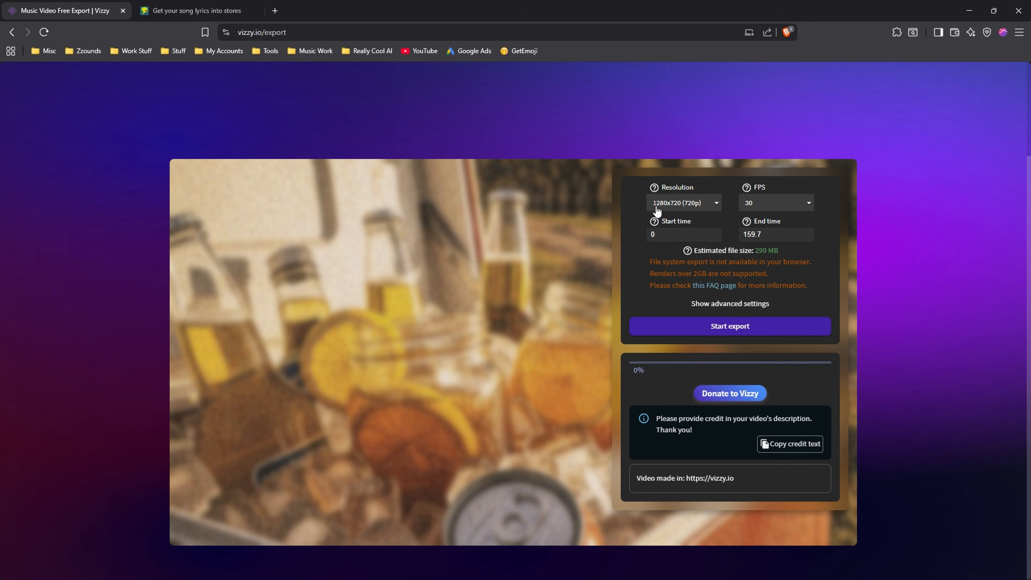
left_click(707, 207)
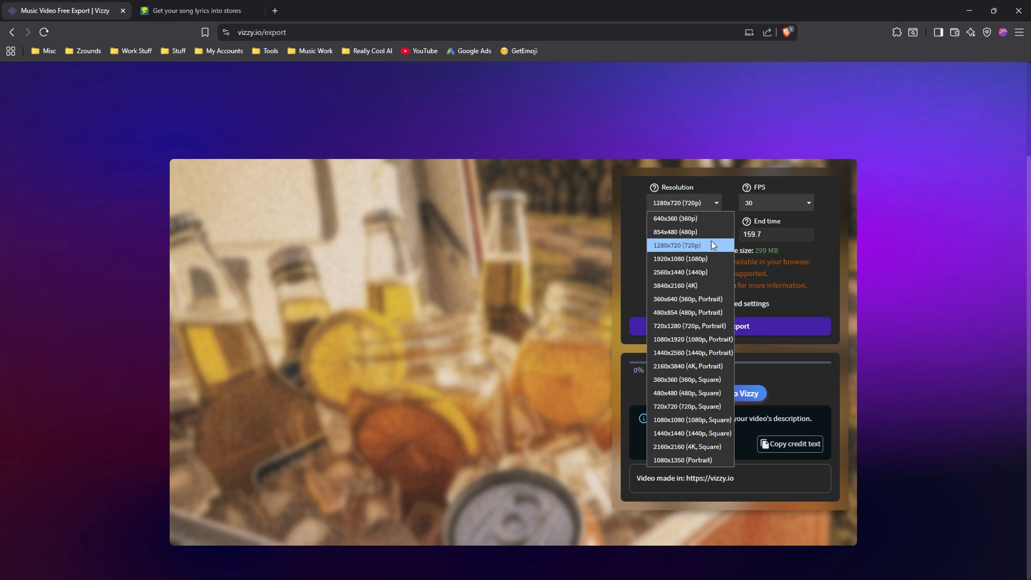
left_click(689, 259)
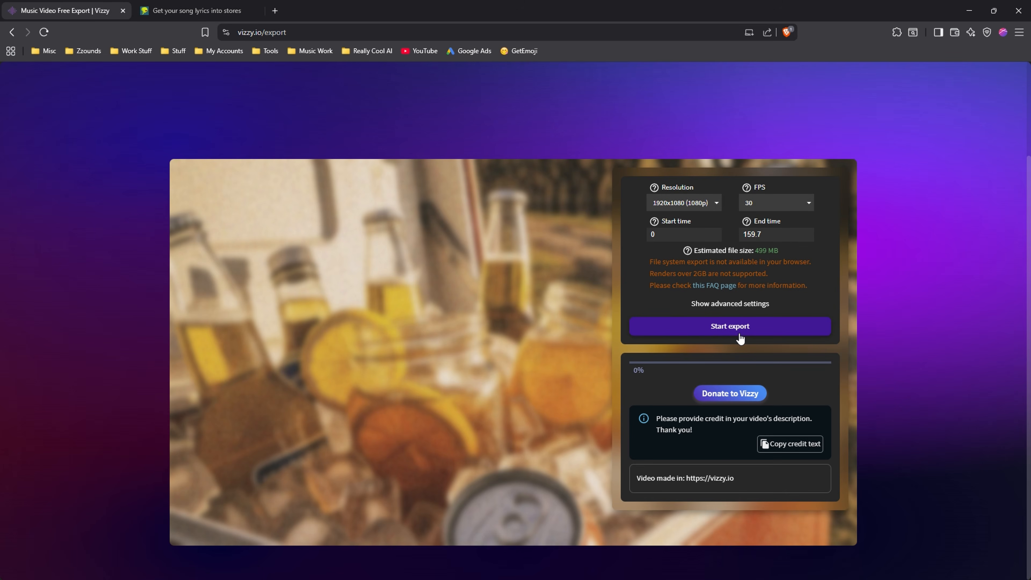
Return to the editor without starting the export and scrub to 00:18.24 to view the lyrics.
scroll(76, 176, "up", 3)
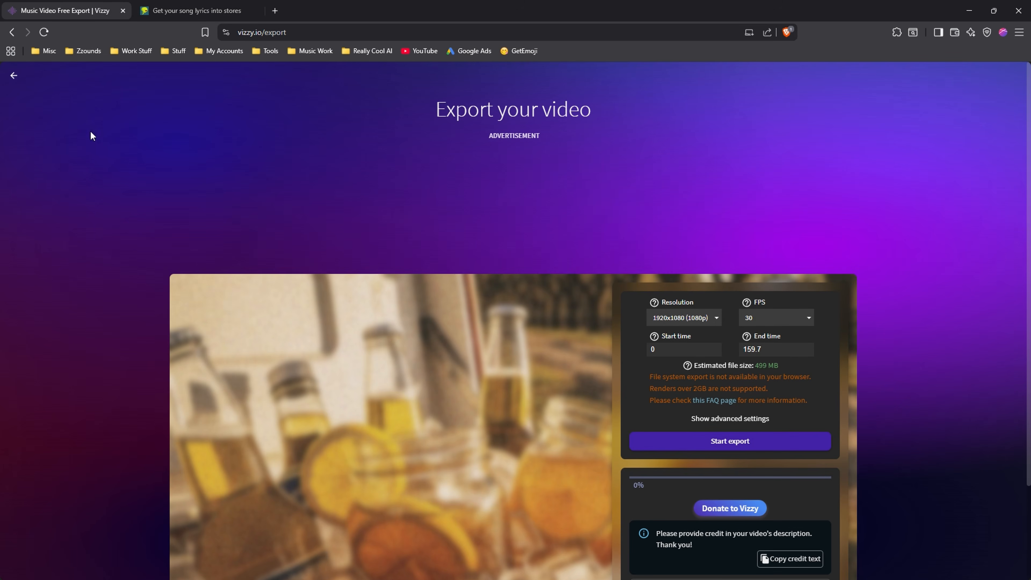
left_click(12, 77)
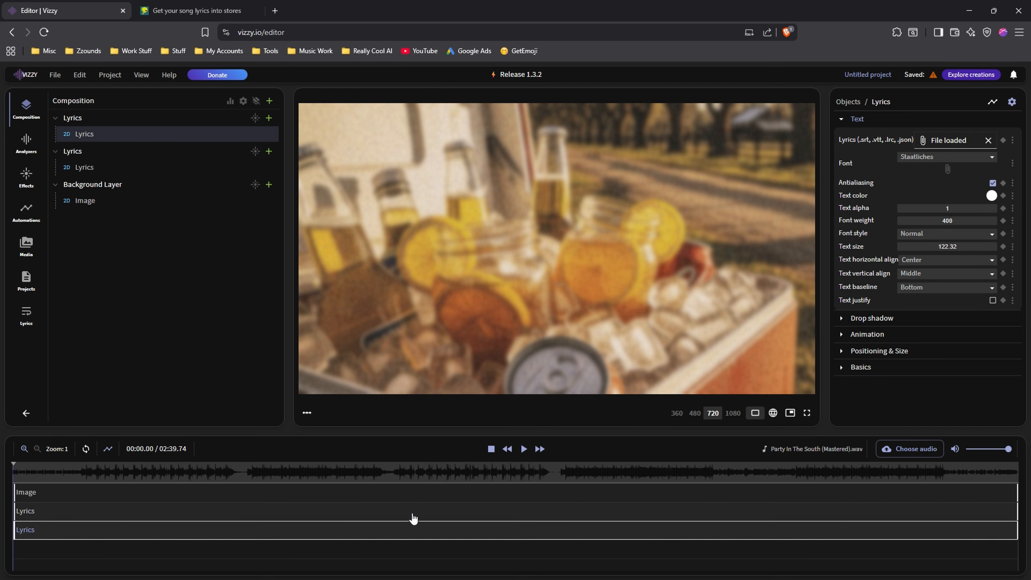
left_click_drag(109, 478, 128, 480)
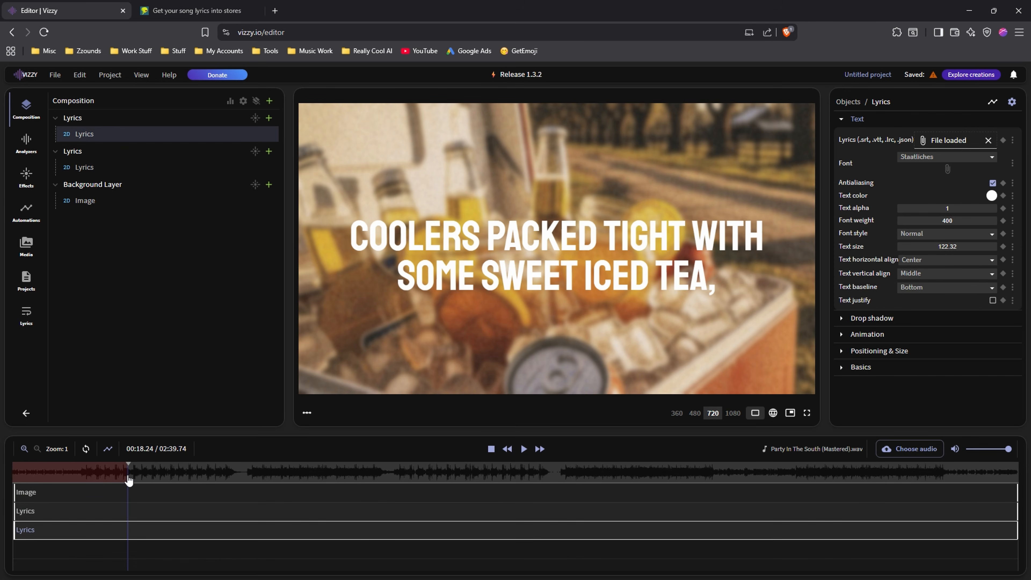